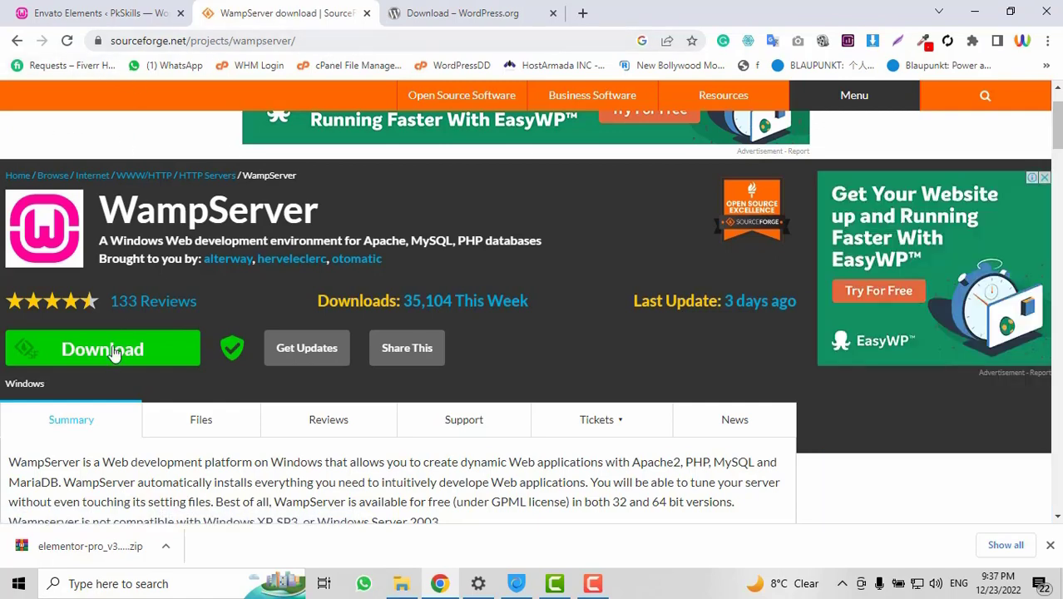
# Scroll through the WampServer page's Summary and Features, and close Chrome's downloads bar
pyautogui.click(314, 41)
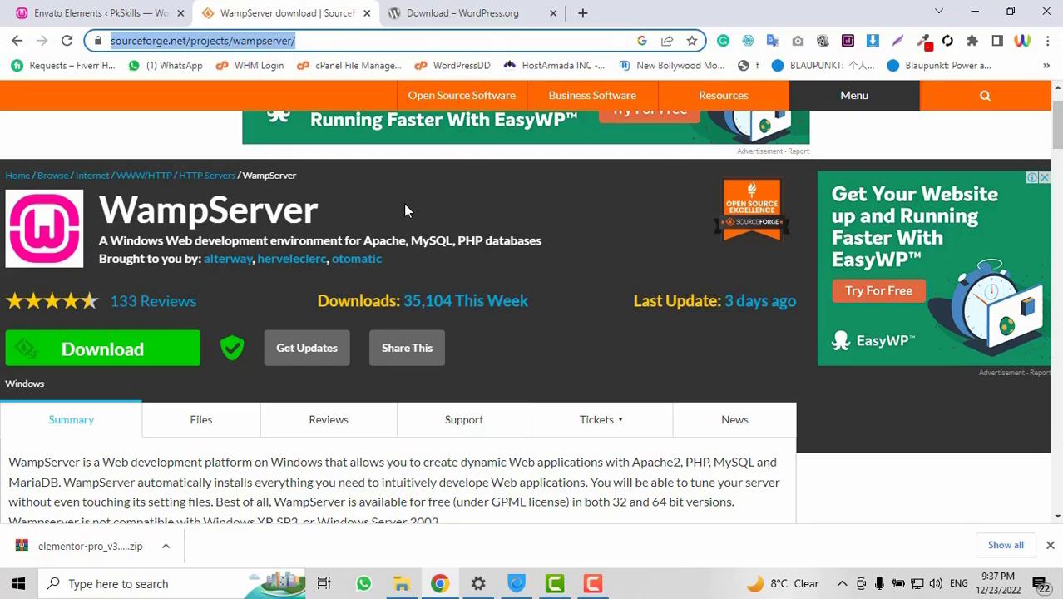
pyautogui.scroll(-3, 405, 211)
pyautogui.scroll(3, 405, 210)
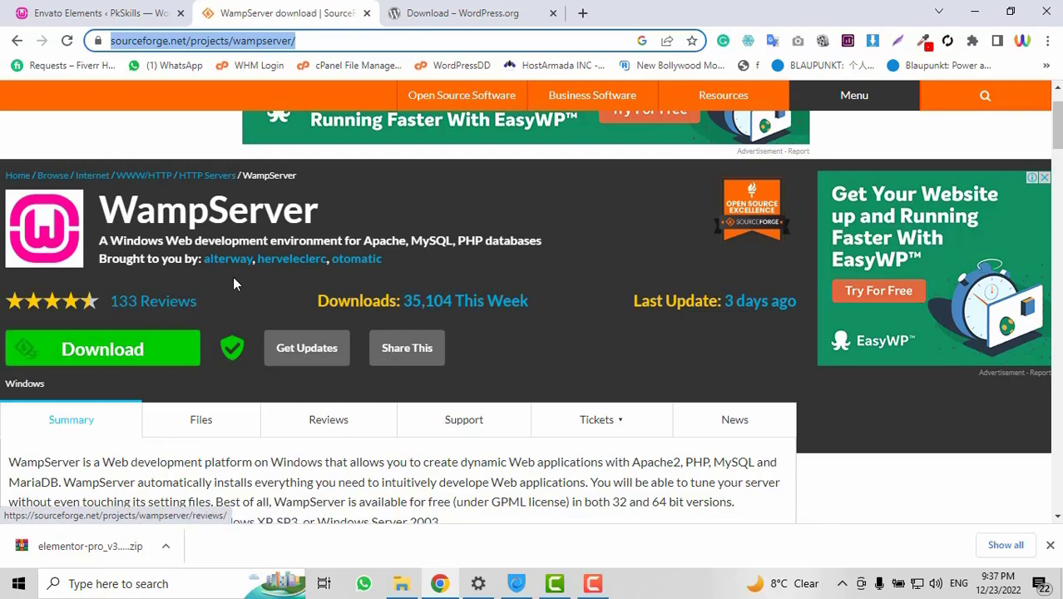
pyautogui.scroll(-4, 403, 257)
pyautogui.scroll(5, 403, 258)
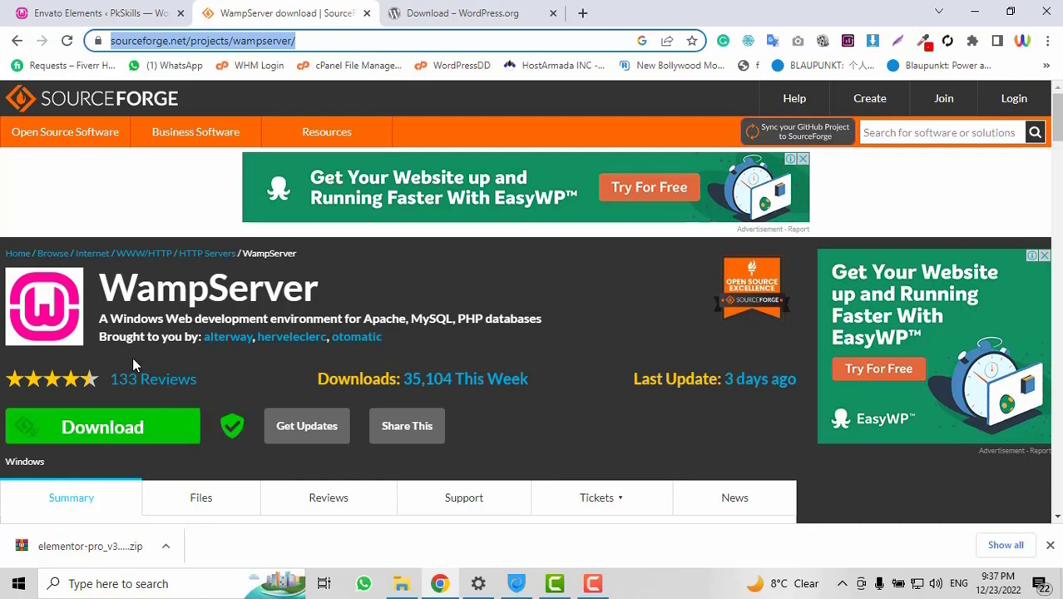
pyautogui.scroll(-3, 132, 356)
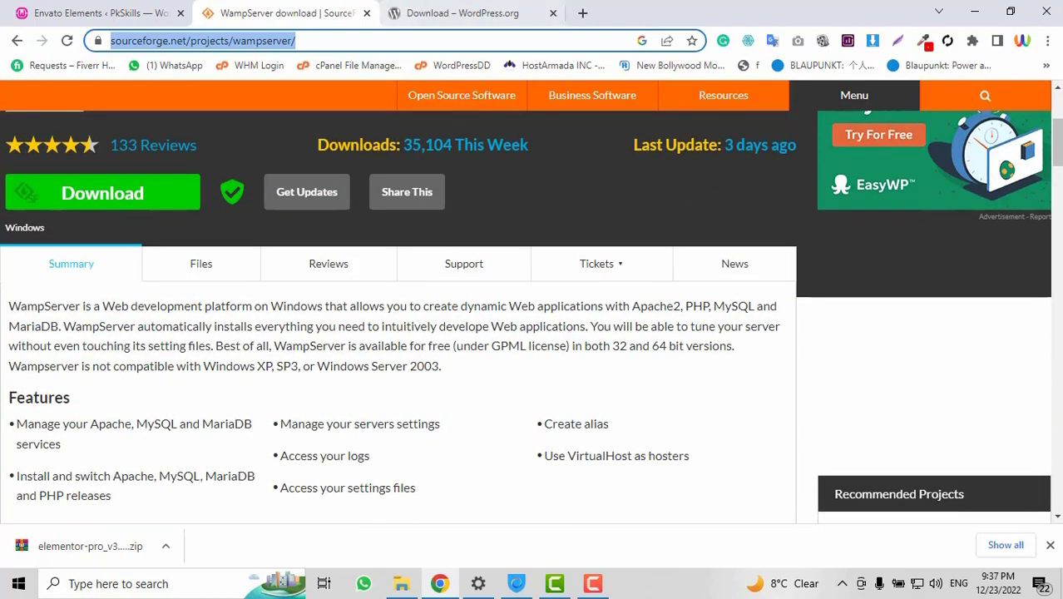
pyautogui.click(1050, 545)
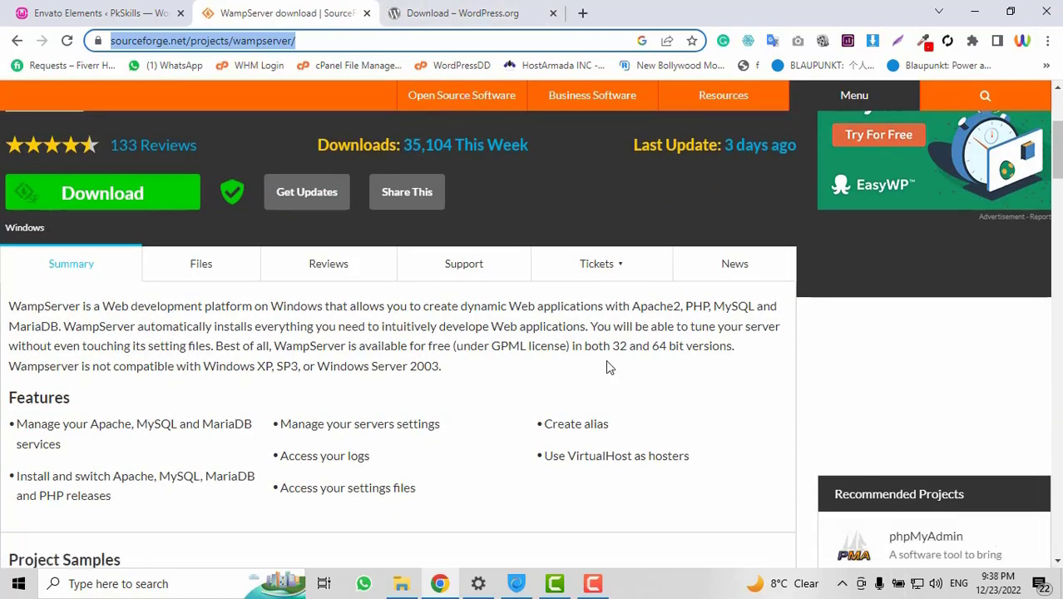
pyautogui.scroll(3, 607, 366)
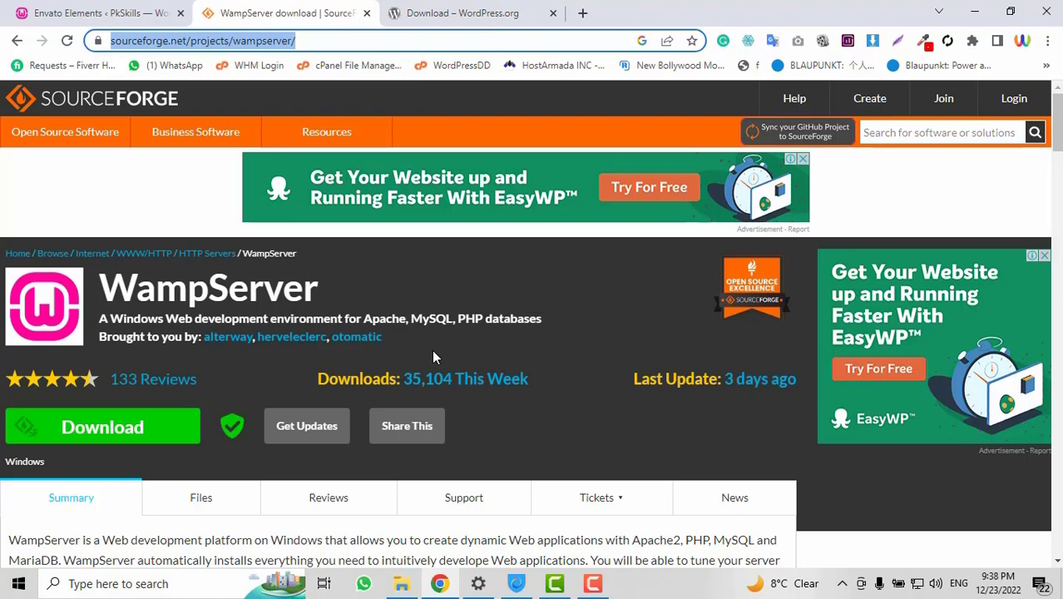
# Choose Start All Services from the WampServer tray icon menu
pyautogui.click(841, 584)
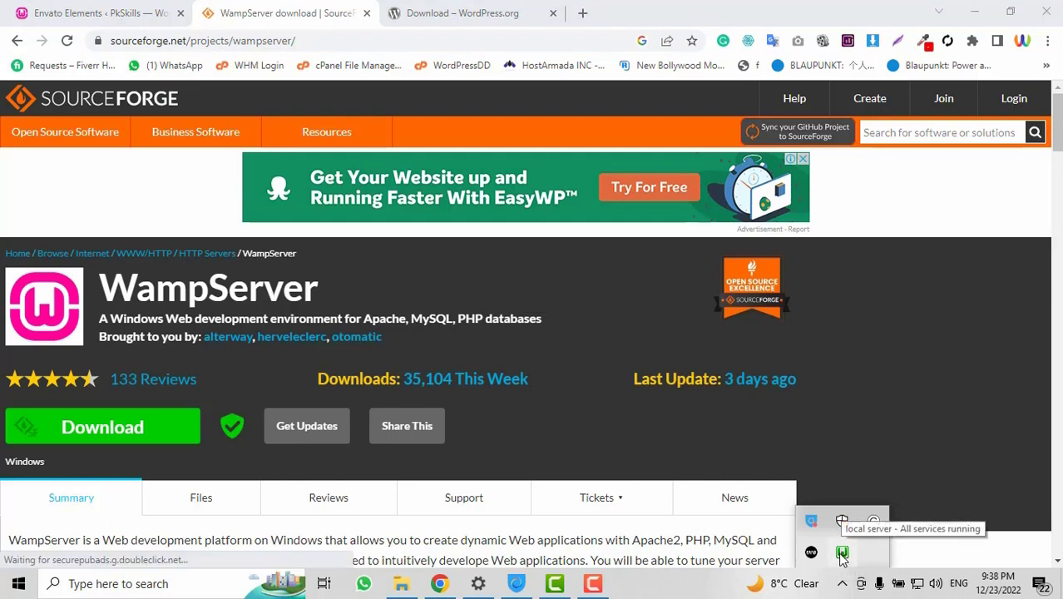
pyautogui.click(842, 553)
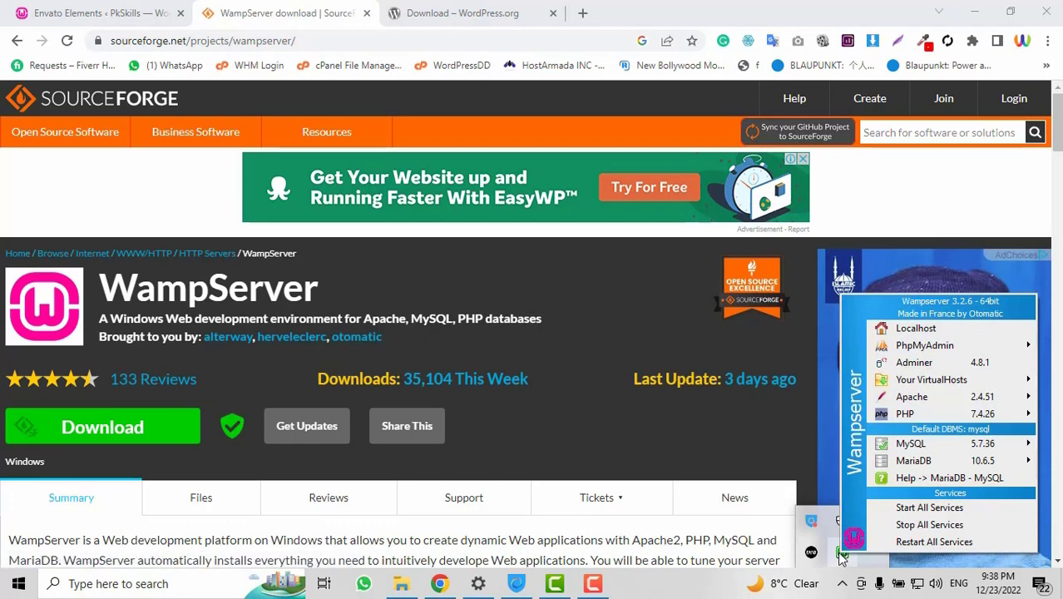
pyautogui.click(914, 509)
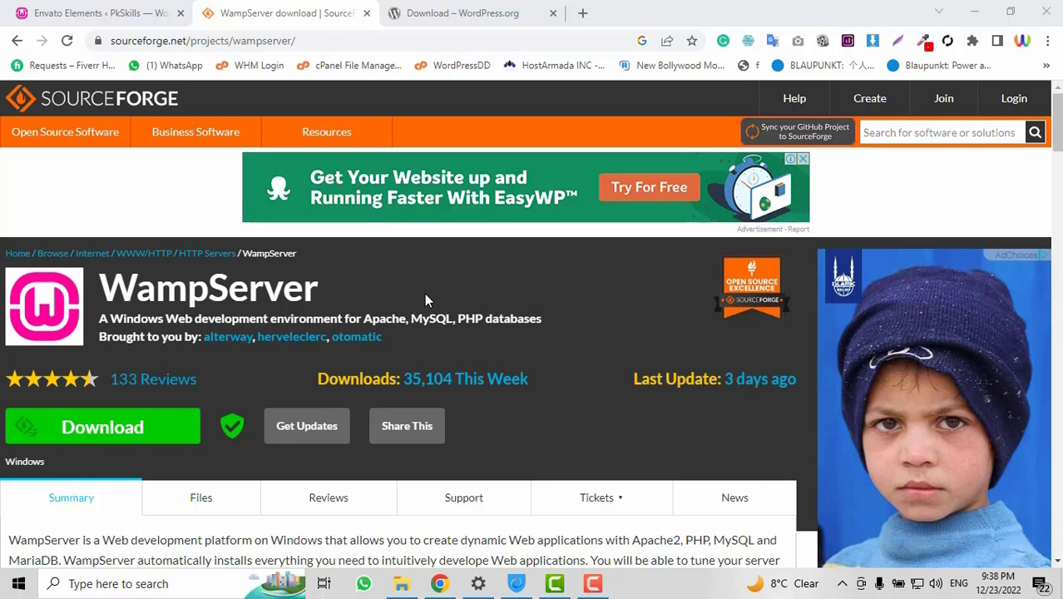
# Switch to the WordPress.org tab offering WordPress 6.1.1, then minimise Chrome
pyautogui.click(457, 12)
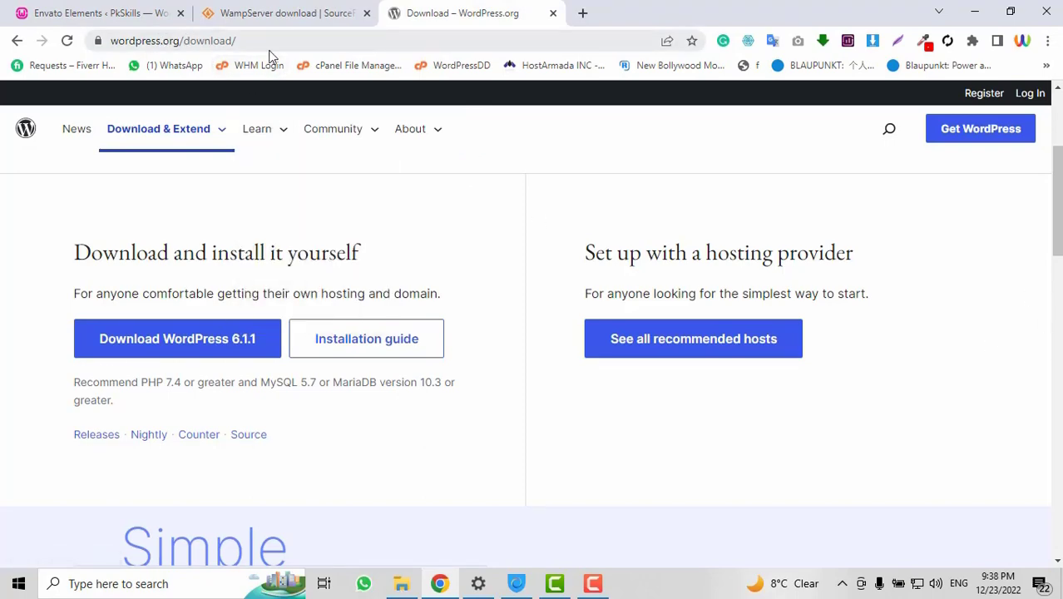
pyautogui.scroll(1, 474, 198)
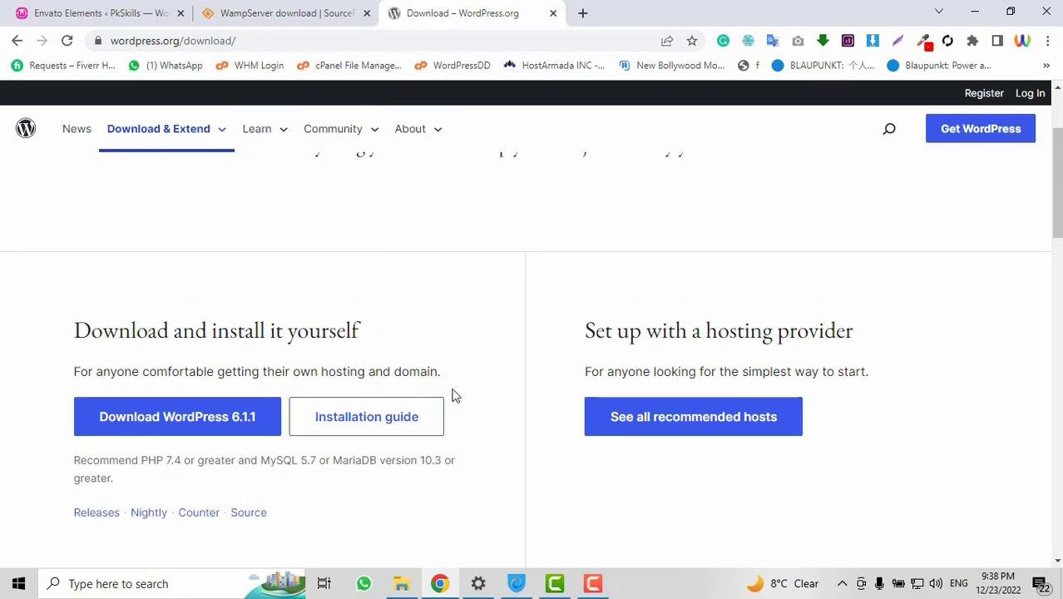
pyautogui.scroll(-2, 333, 258)
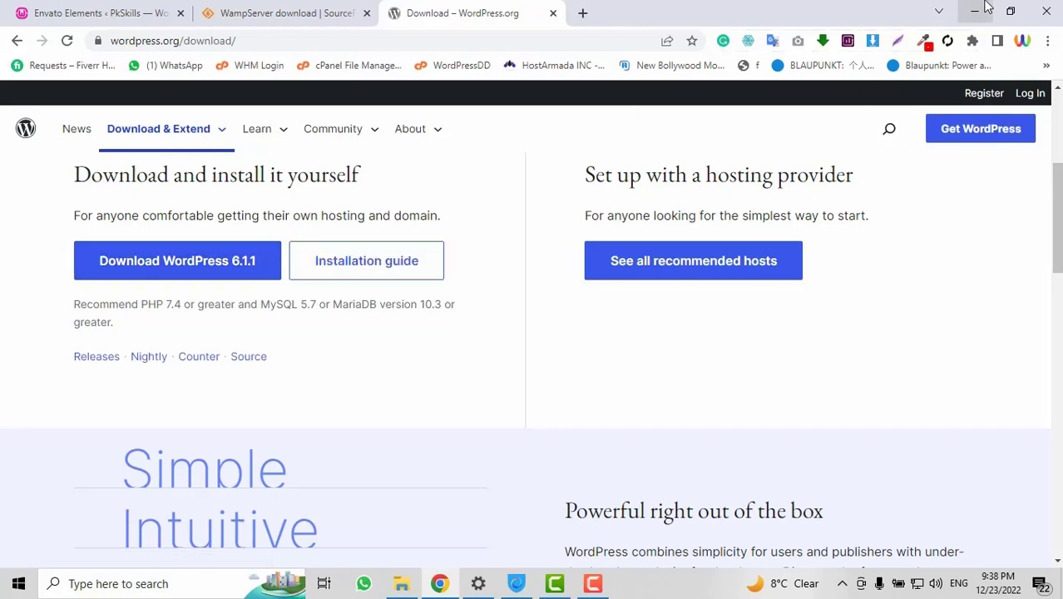
pyautogui.click(985, 6)
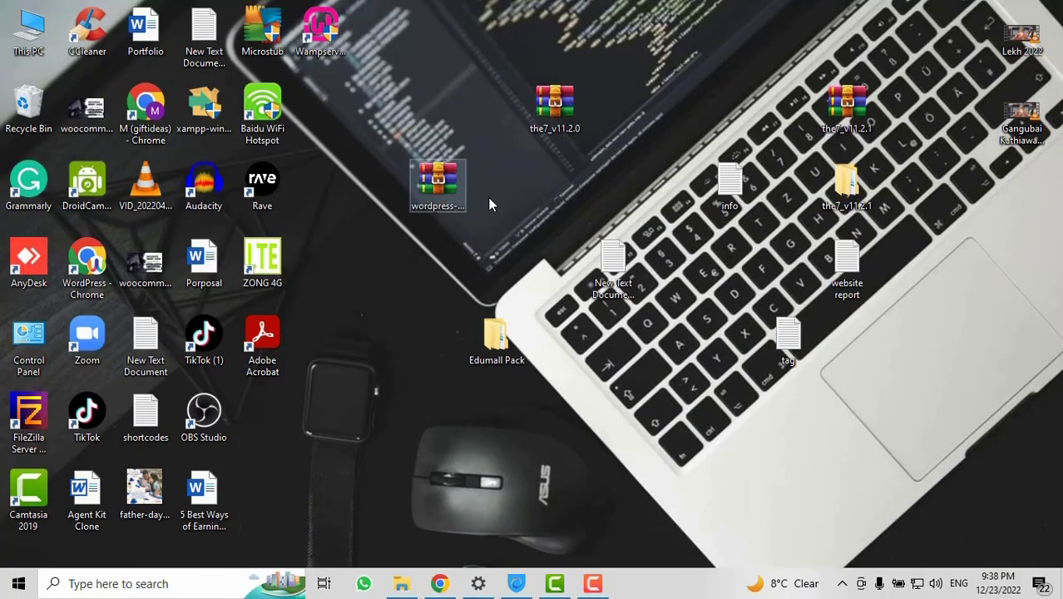
# Copy the wordpress-6.1.1 archive from the desktop to the clipboard
pyautogui.moveTo(440, 205); pyautogui.dragTo(553, 216)
pyautogui.moveTo(413, 218); pyautogui.dragTo(473, 216)
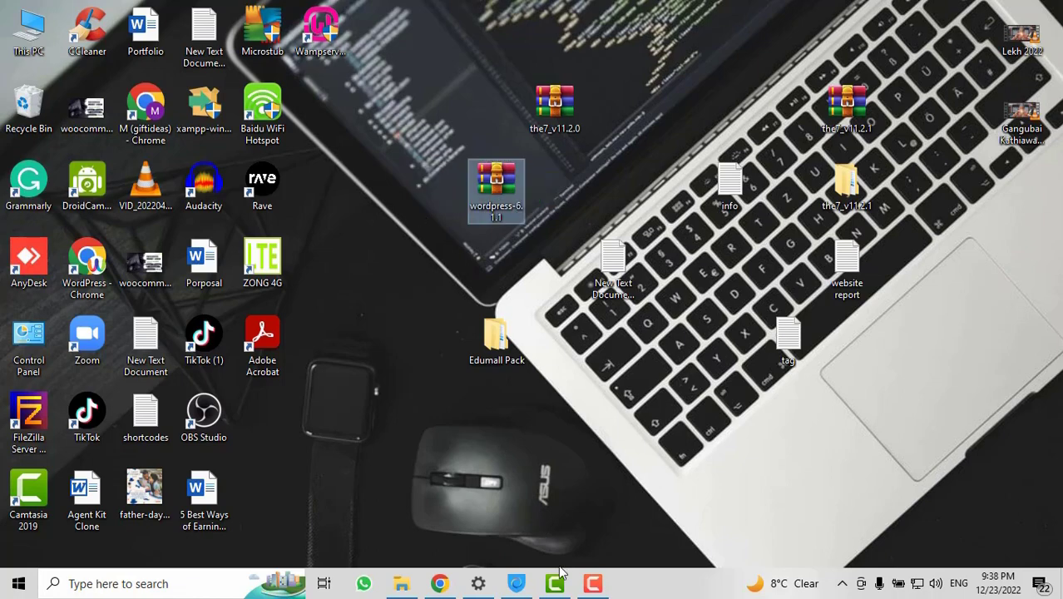
pyautogui.click(439, 583)
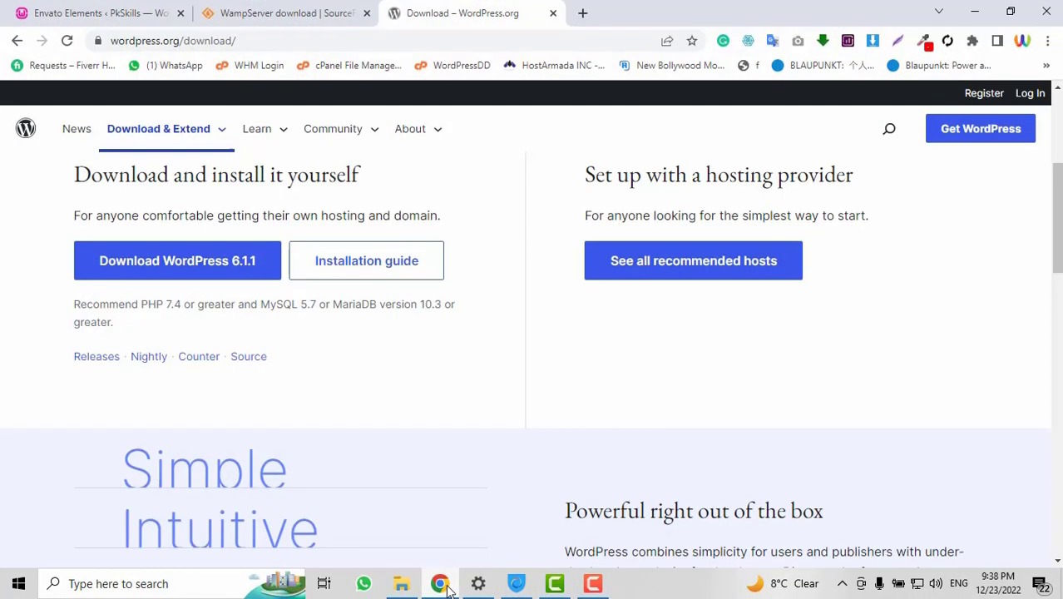
pyautogui.click(447, 588)
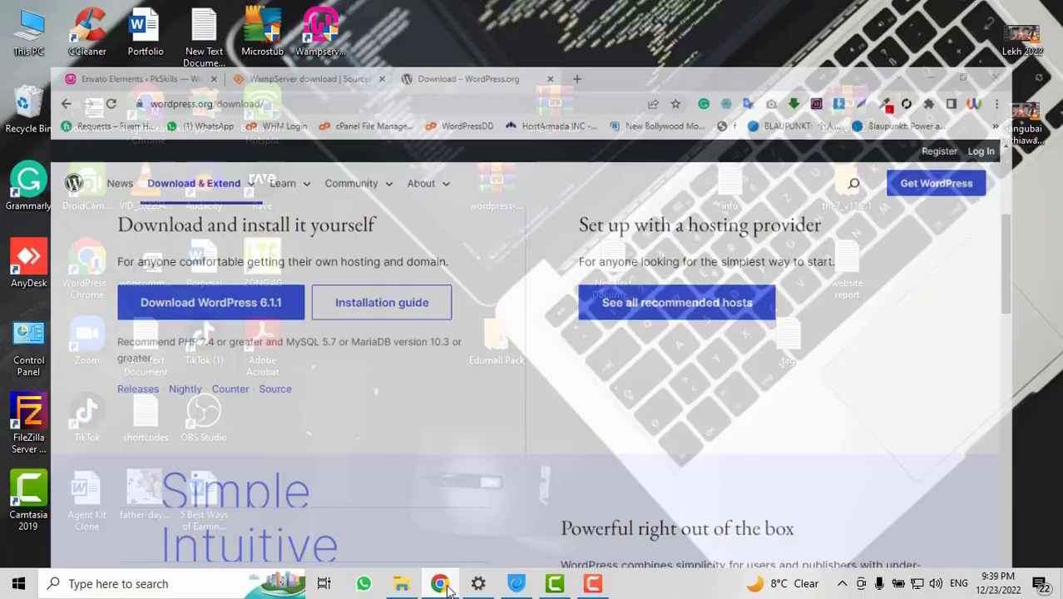
pyautogui.rightClick(509, 194)
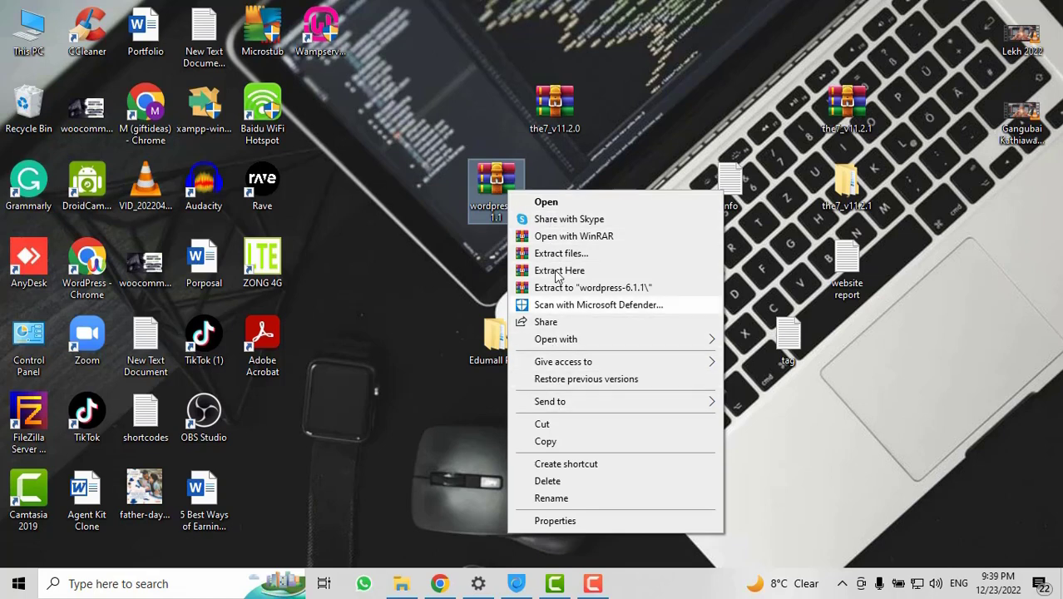
pyautogui.click(546, 441)
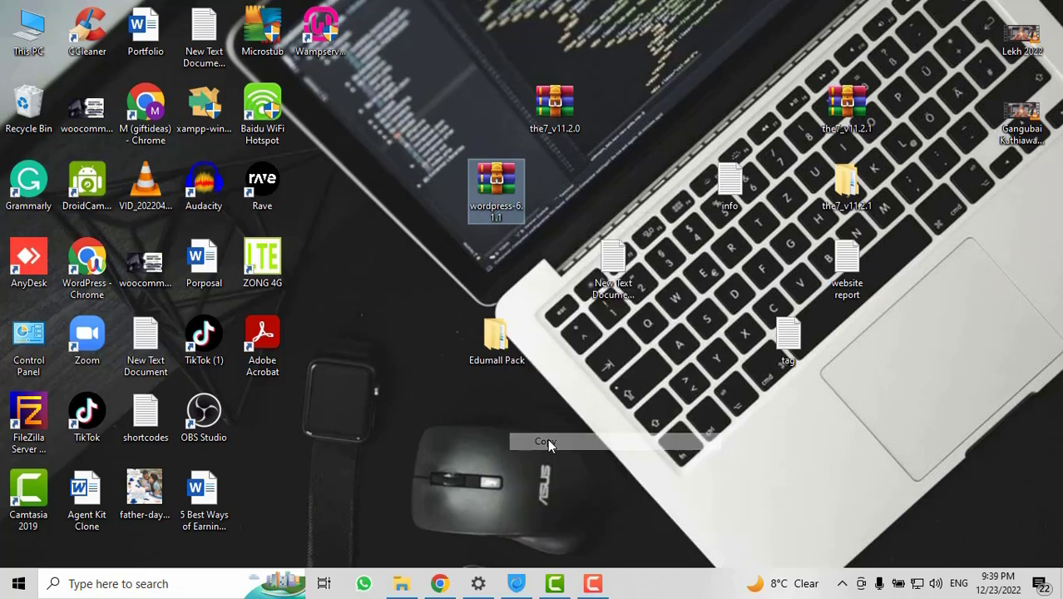
# Bring up the File Explorer window, then minimise it to show the desktop
pyautogui.moveTo(411, 589)
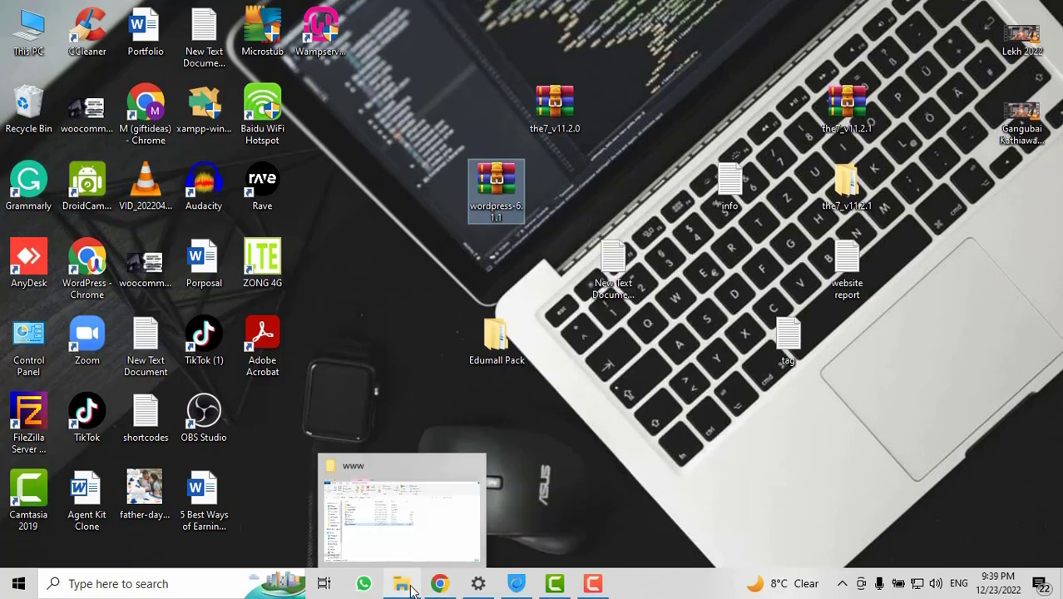
pyautogui.click(405, 511)
pyautogui.click(409, 526)
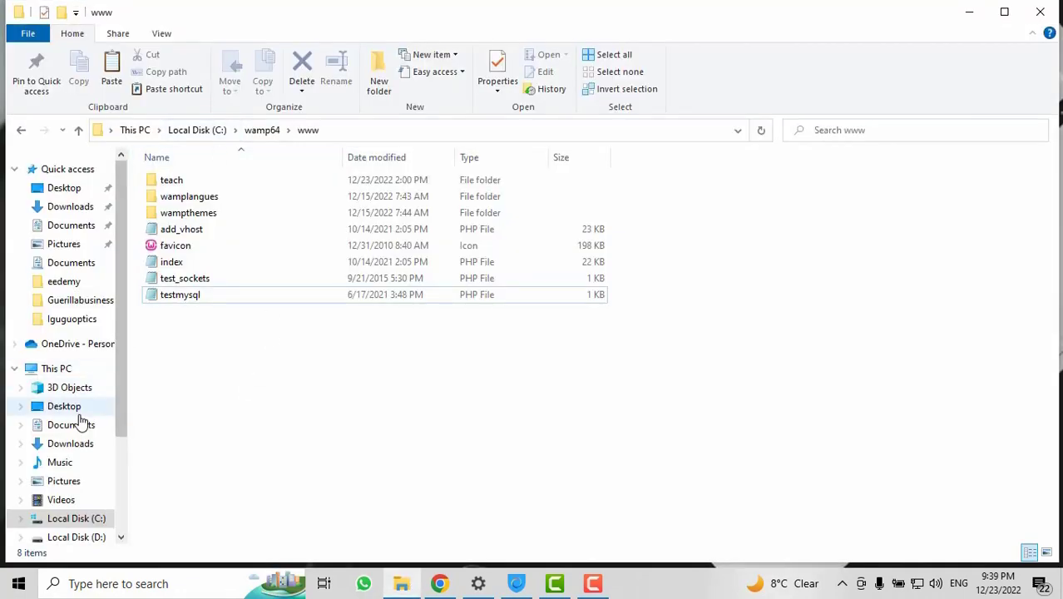
pyautogui.scroll(-1, 50, 449)
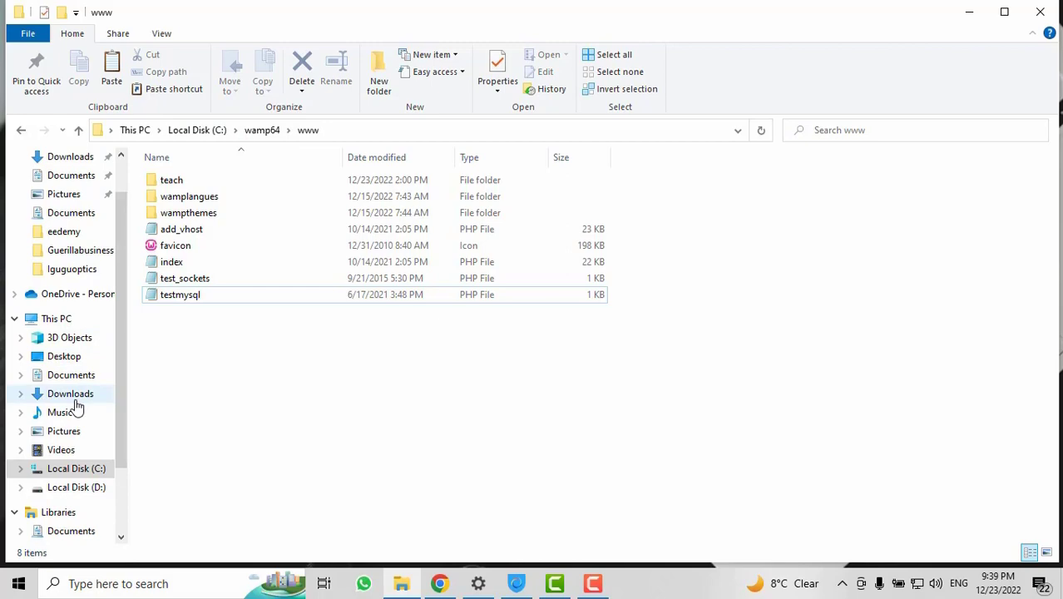
pyautogui.click(71, 470)
pyautogui.click(968, 12)
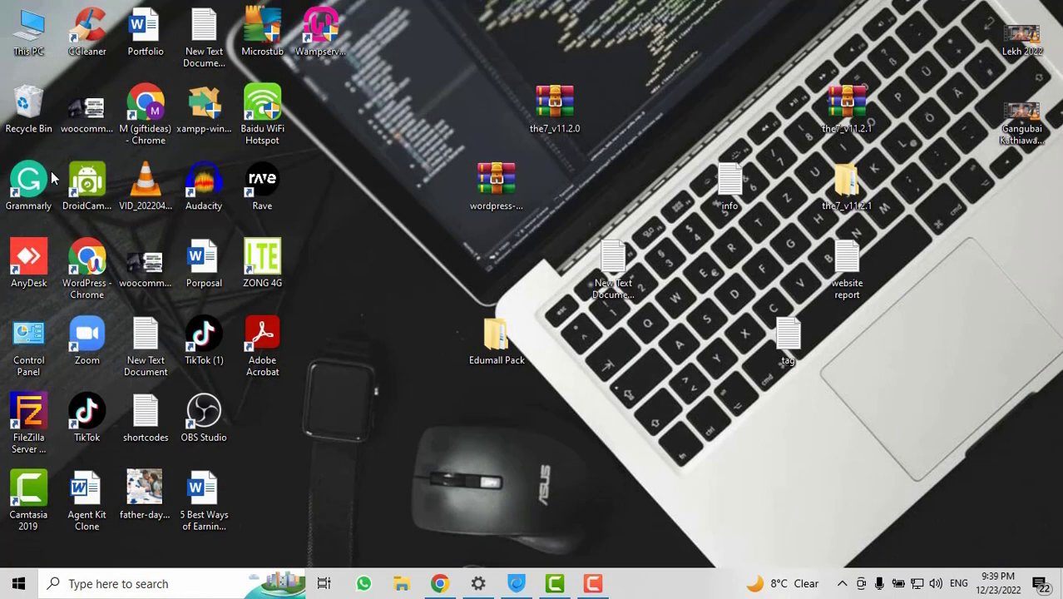
pyautogui.doubleClick(33, 51)
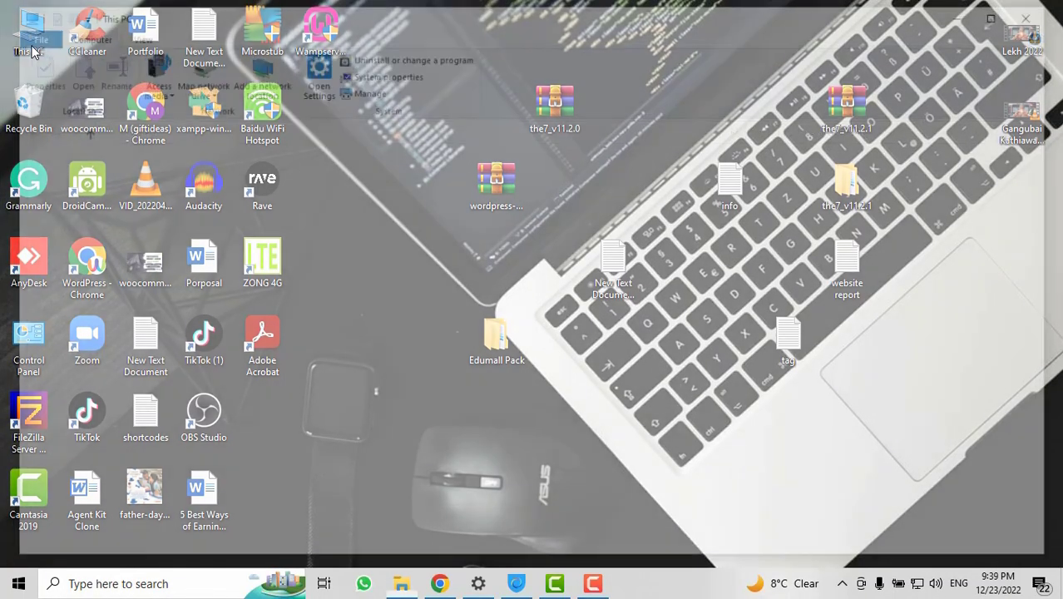
pyautogui.doubleClick(208, 304)
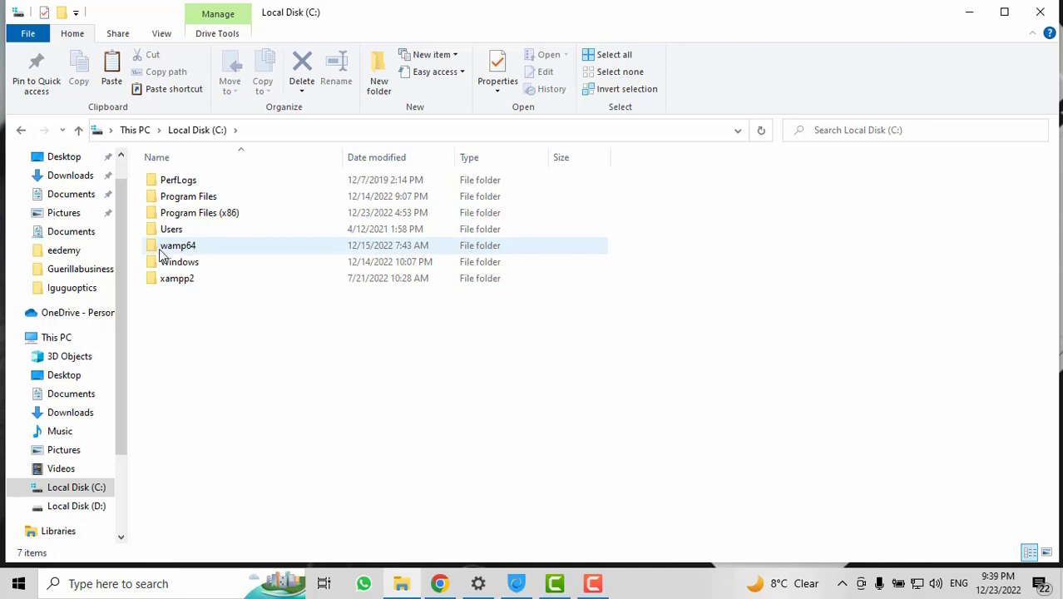
pyautogui.moveTo(204, 254)
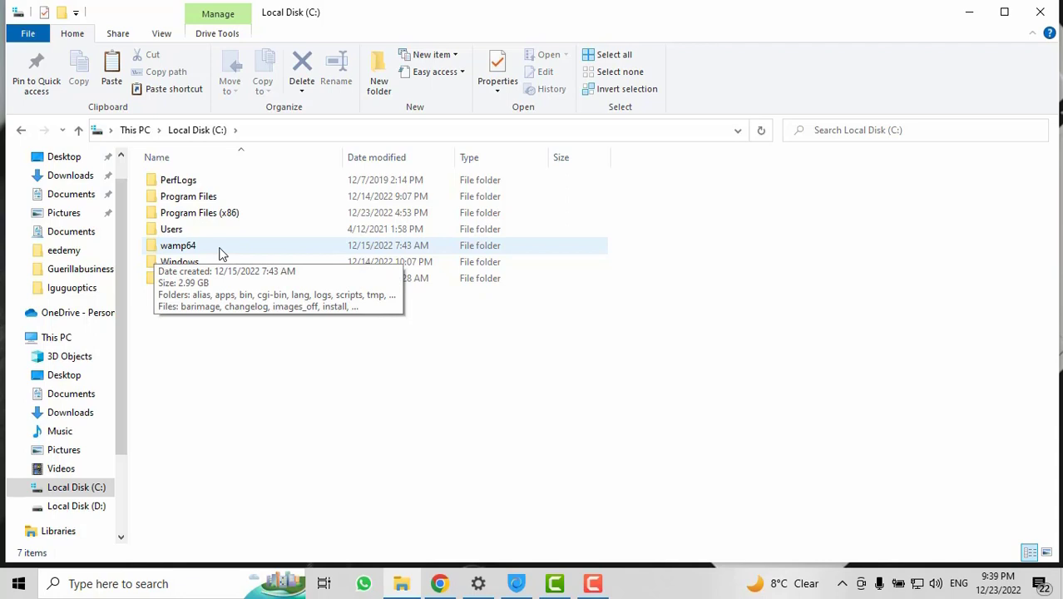
pyautogui.doubleClick(163, 252)
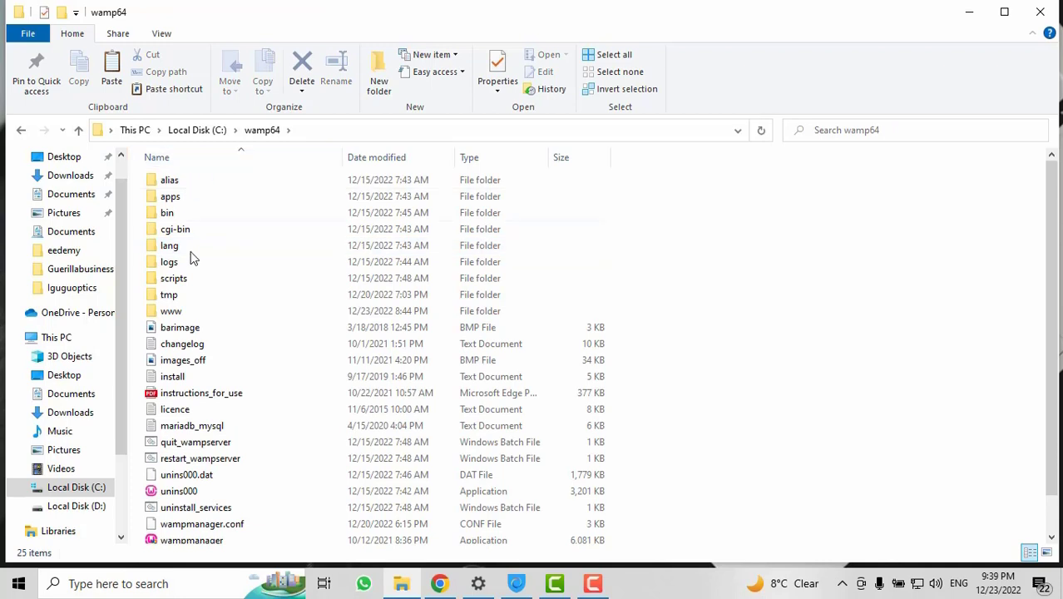
pyautogui.doubleClick(172, 311)
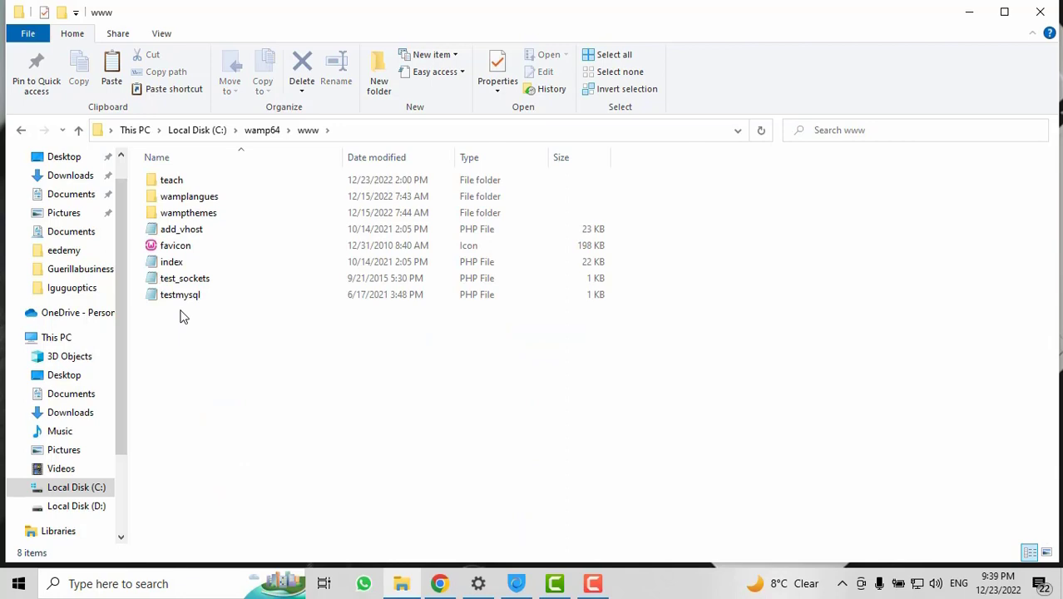
# Paste the wordpress-6.1.1 archive into www and Extract Here
pyautogui.rightClick(258, 329)
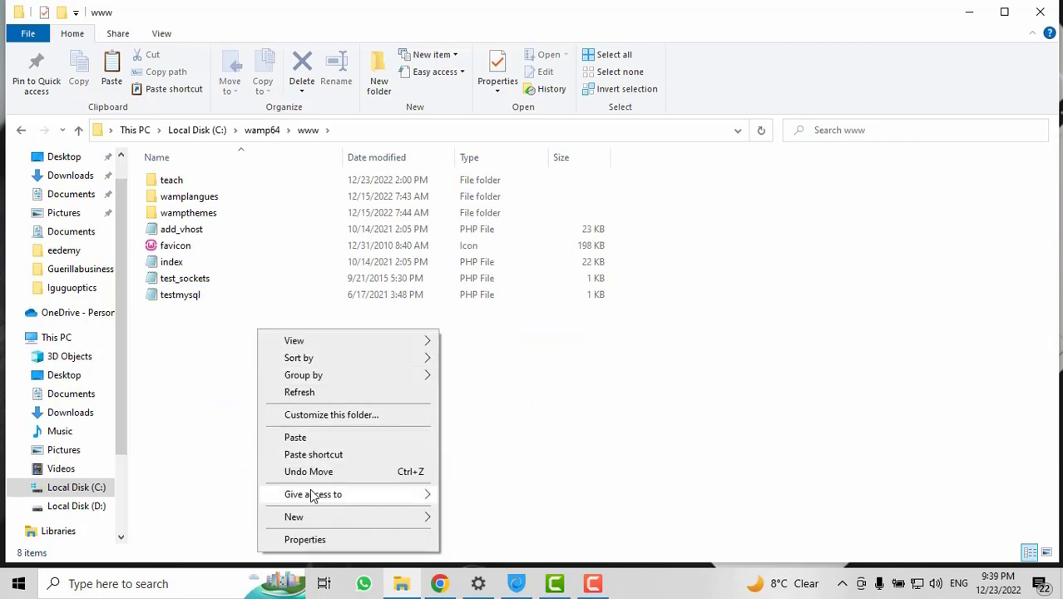
pyautogui.click(296, 437)
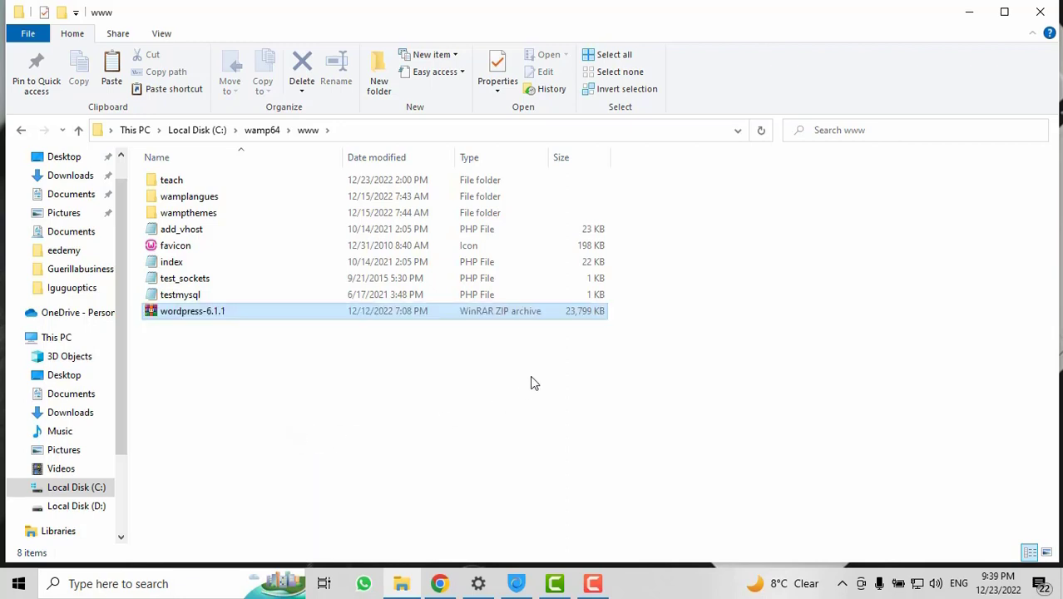
pyautogui.rightClick(192, 320)
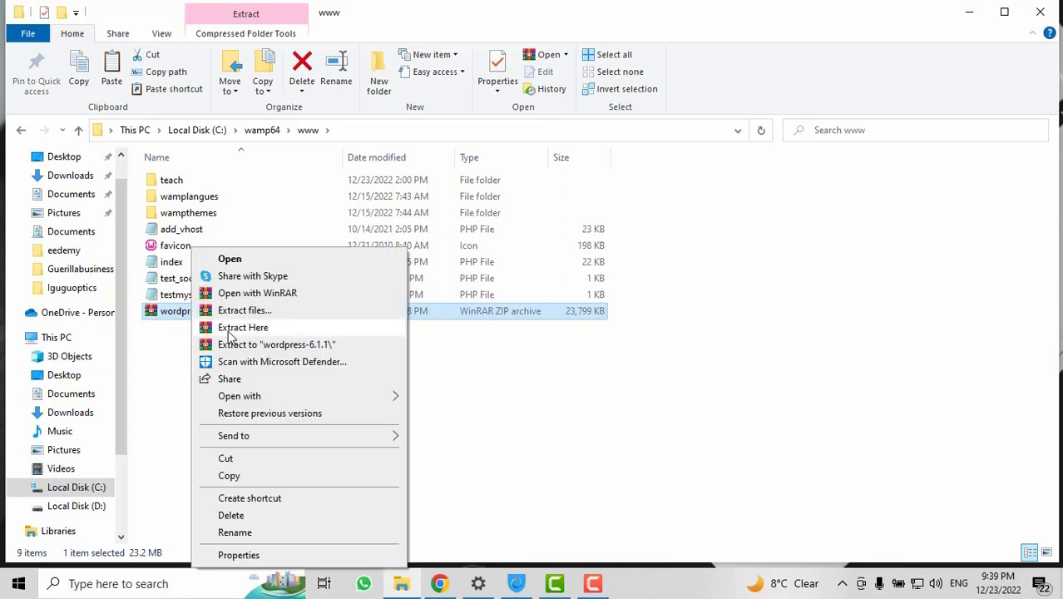
pyautogui.click(215, 331)
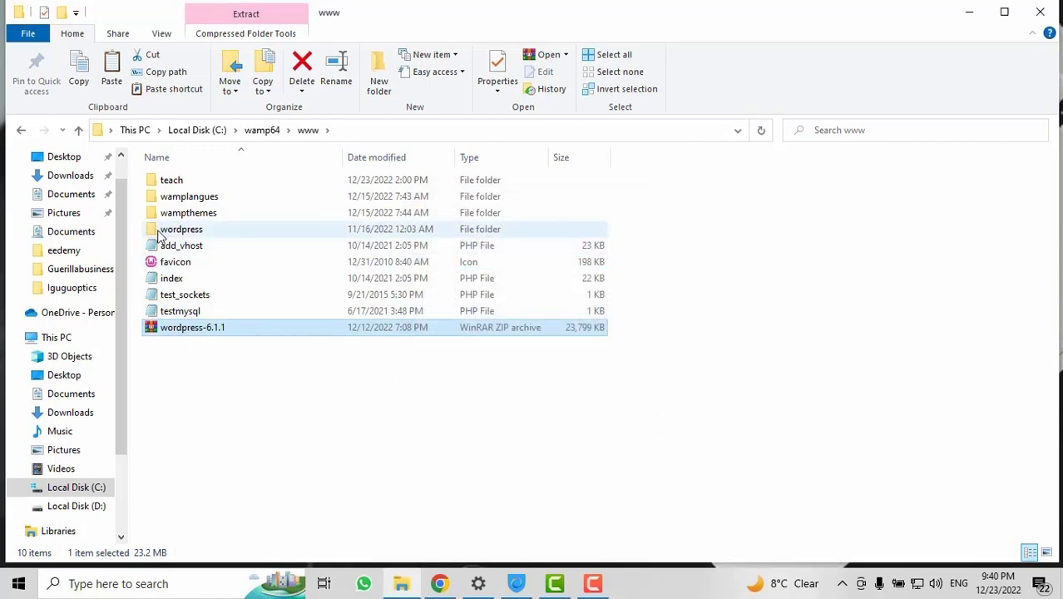
# Check the extracted wordpress folder's contents, then return to www and select it
pyautogui.moveTo(161, 233)
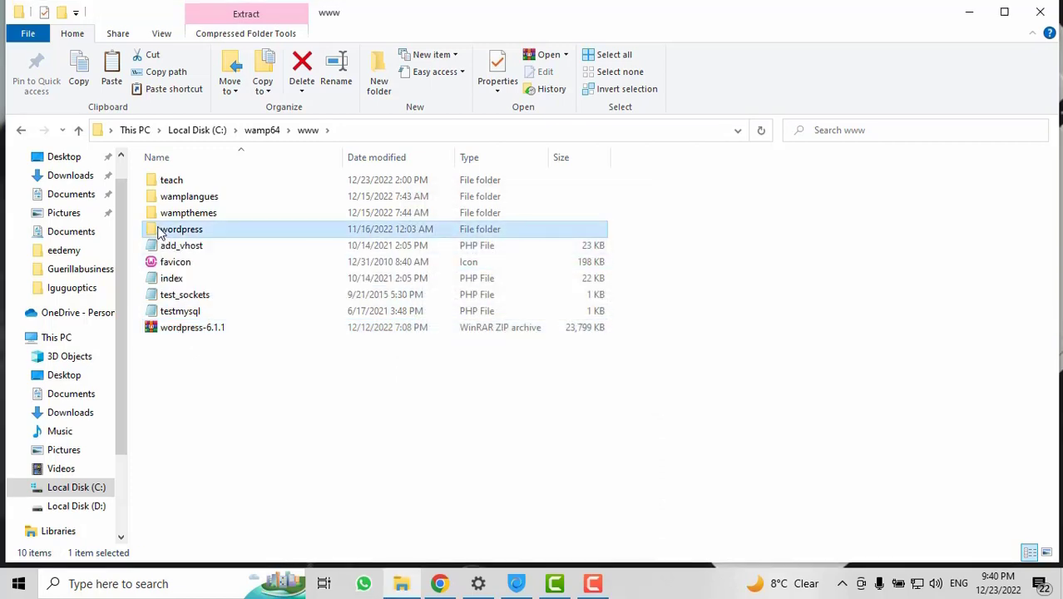
pyautogui.doubleClick(161, 233)
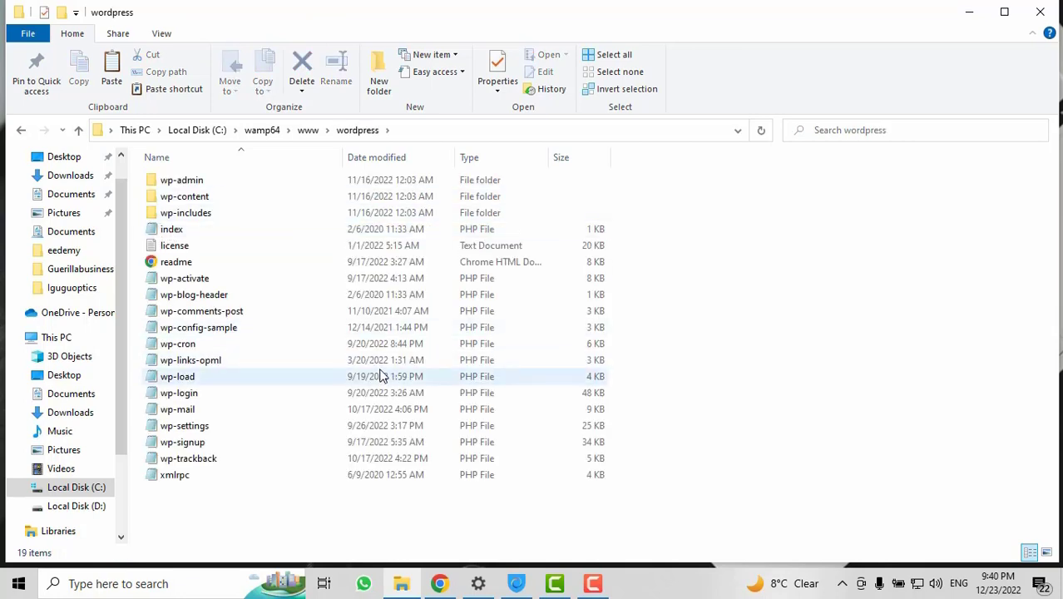
pyautogui.click(309, 131)
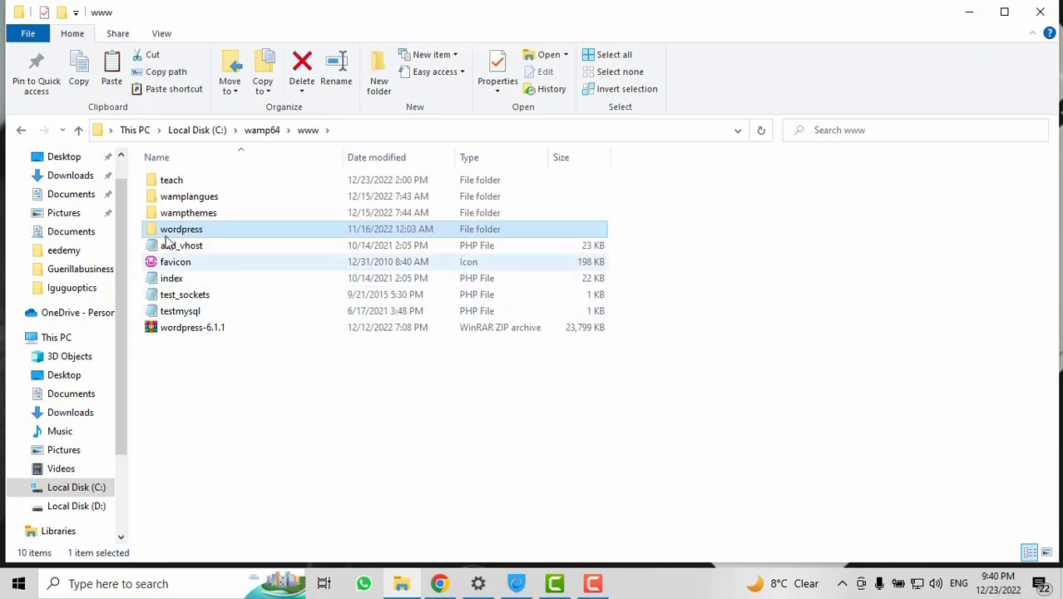
pyautogui.click(249, 434)
pyautogui.click(152, 230)
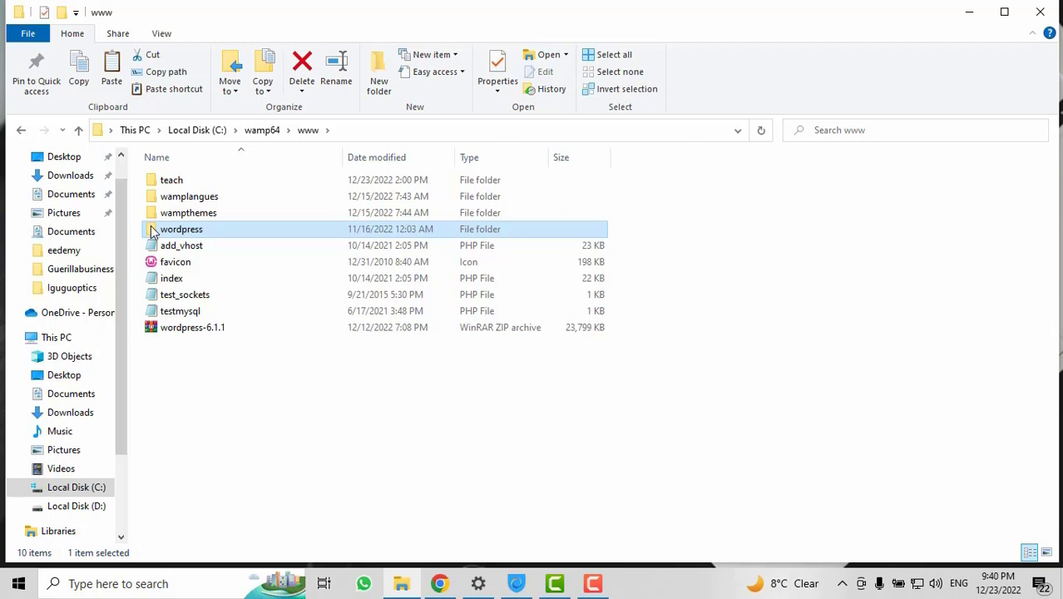
# Rename the wordpress folder to 'redesign', correcting the mistyped 'redeisign'
pyautogui.rightClick(167, 229)
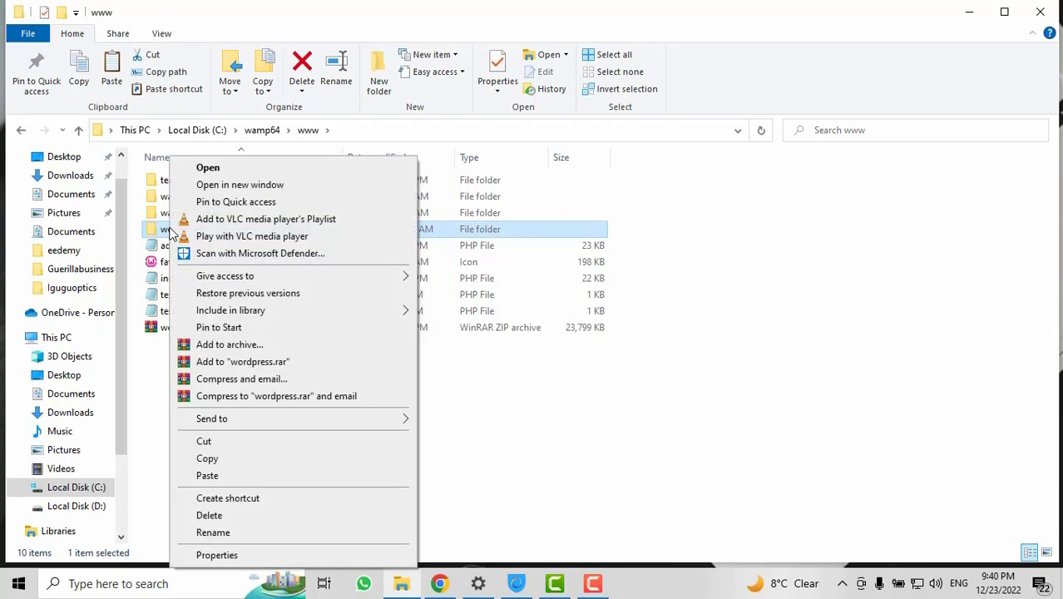
pyautogui.click(213, 532)
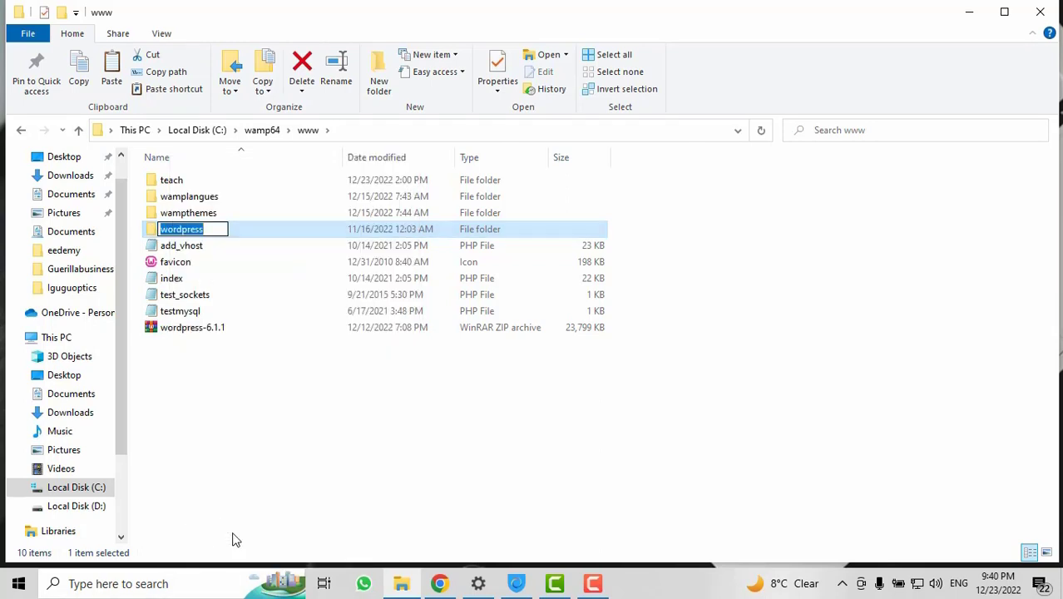
pyautogui.write('redei')
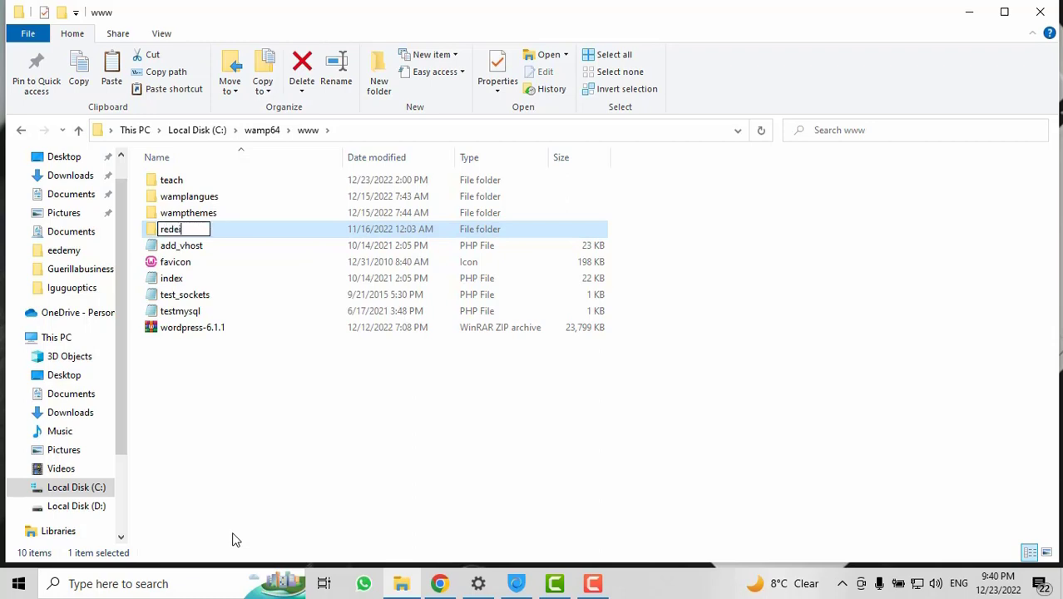
pyautogui.write('sign')
pyautogui.press('\\')
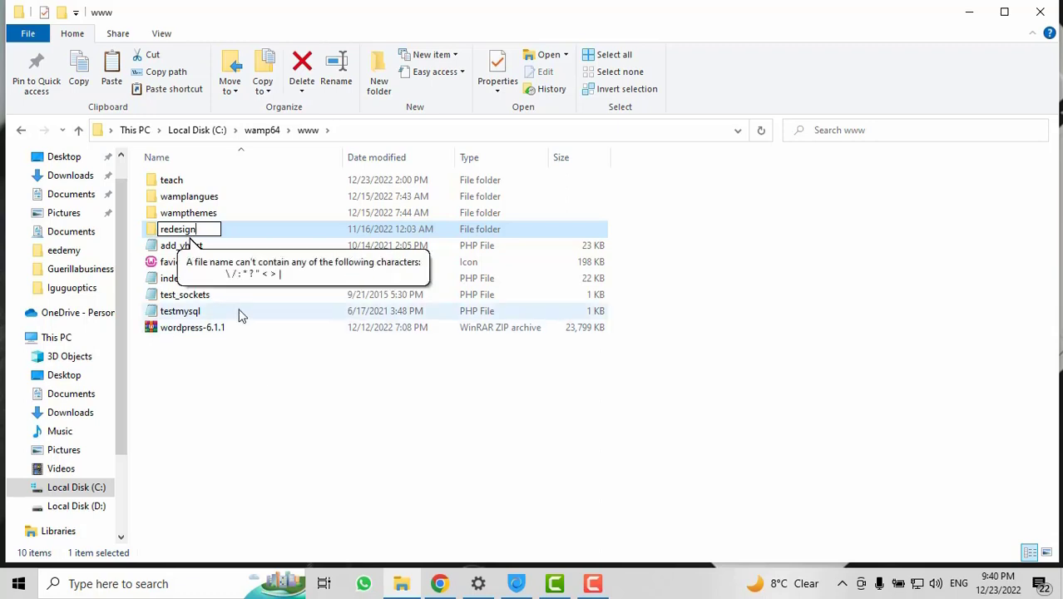
pyautogui.press('BackSpace')
pyautogui.press('BackSpace')
pyautogui.press('BackSpace')
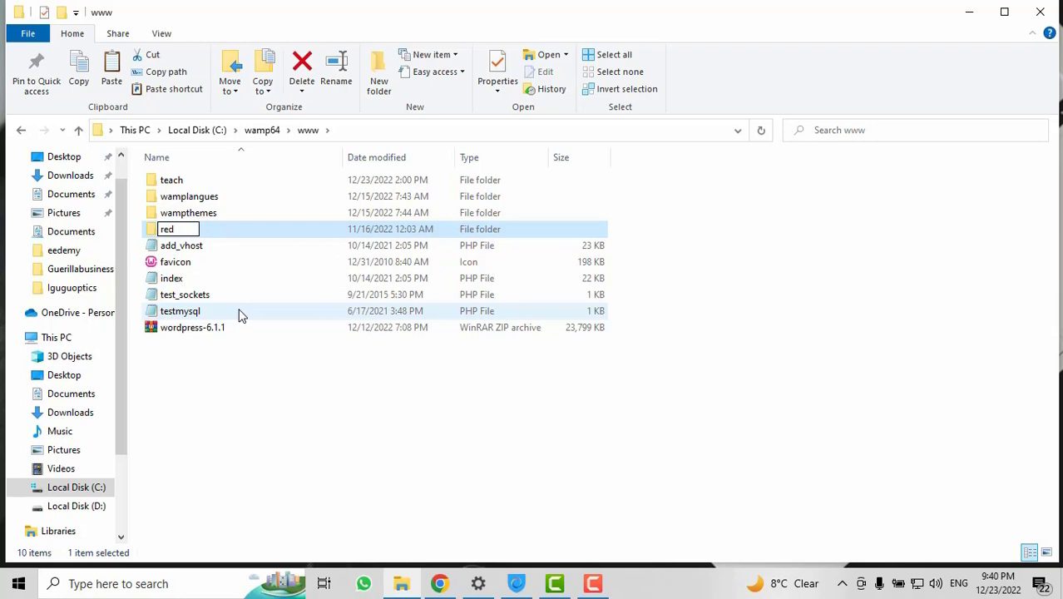
pyautogui.write('sign')
pyautogui.press('Return')
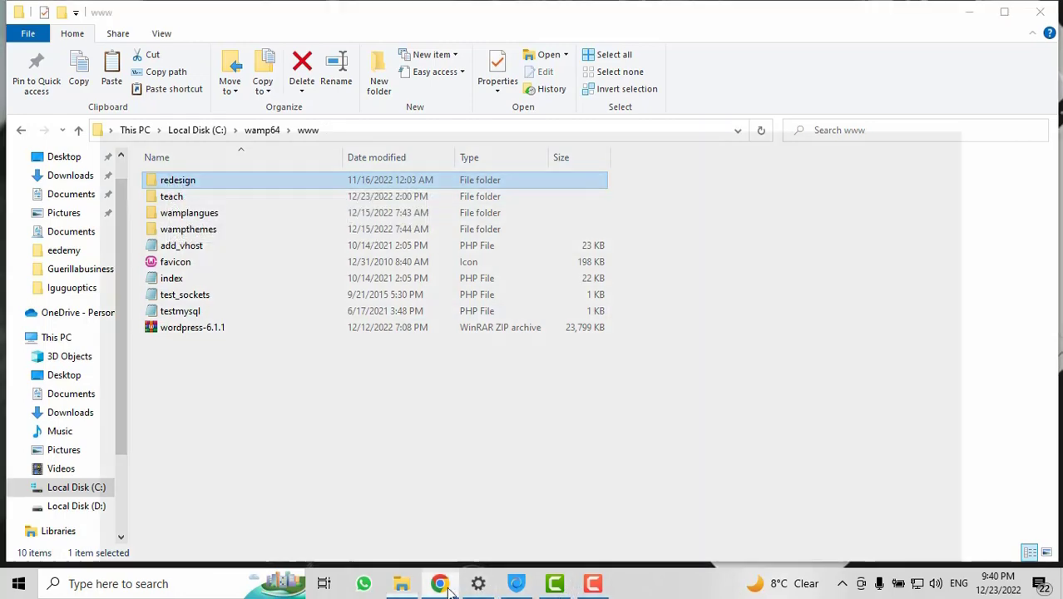
# Load localhost/redesign in Chrome to reach the WordPress language selection page
pyautogui.click(439, 583)
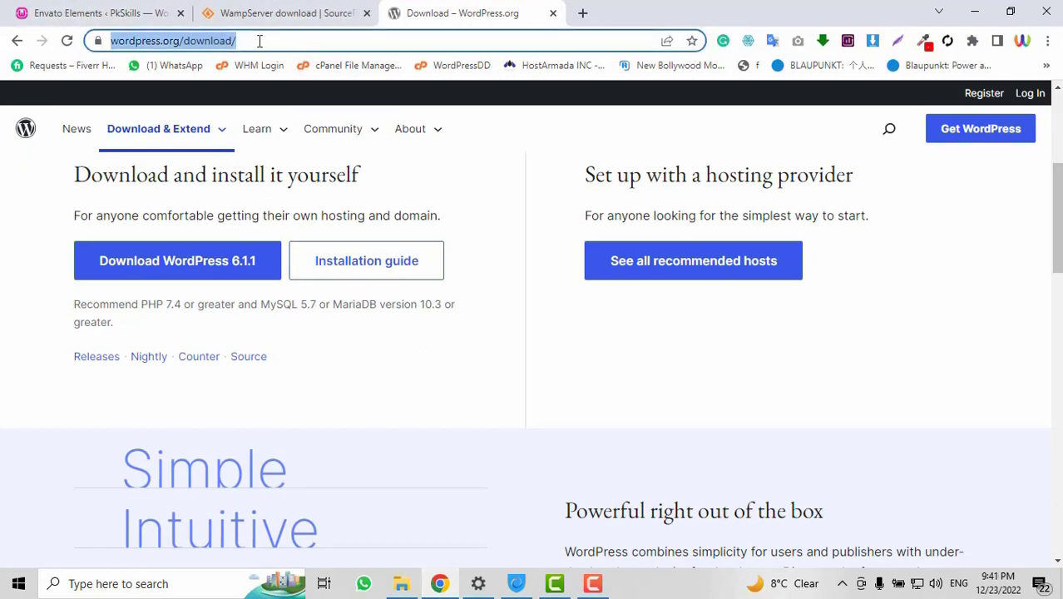
pyautogui.write('localhost/')
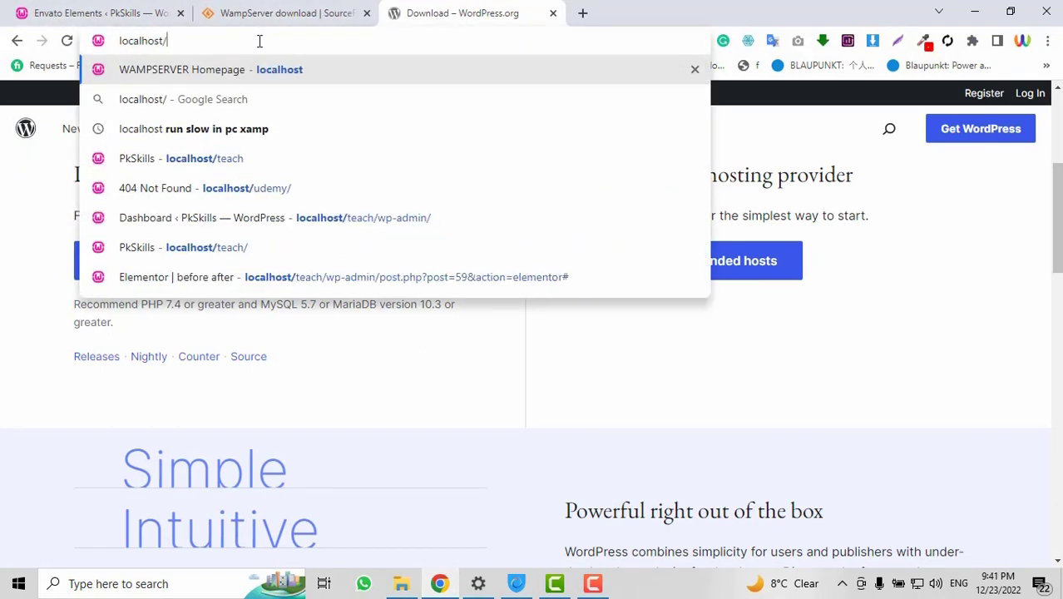
pyautogui.write('r')
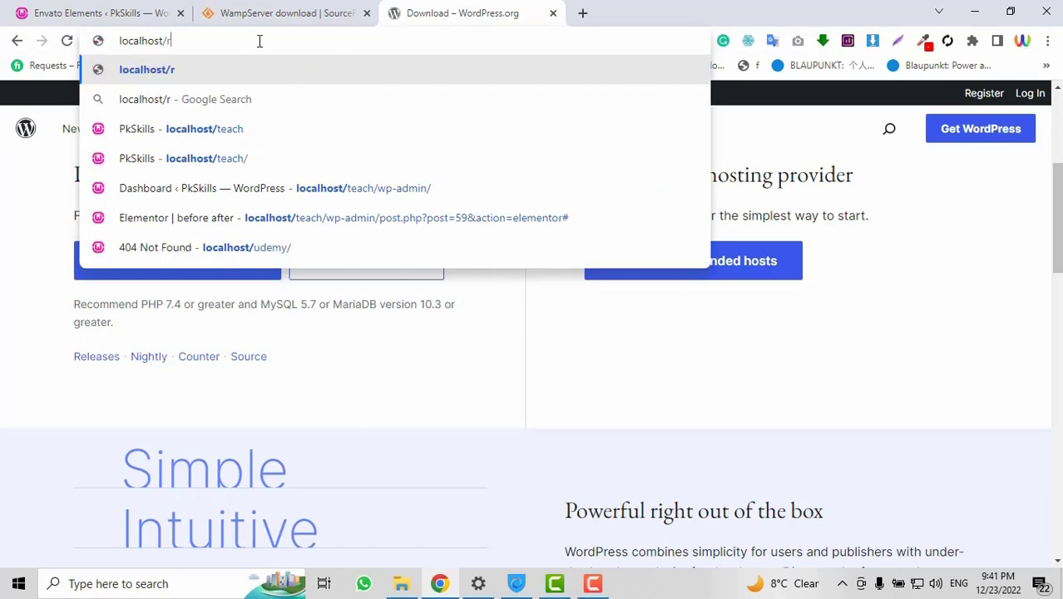
pyautogui.write('edesign')
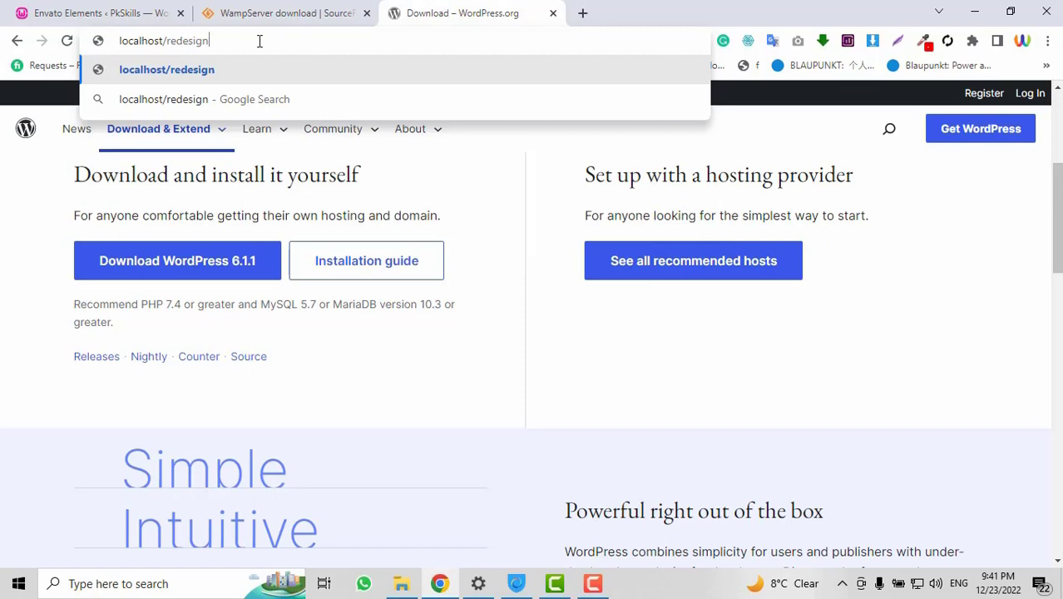
pyautogui.press('Return')
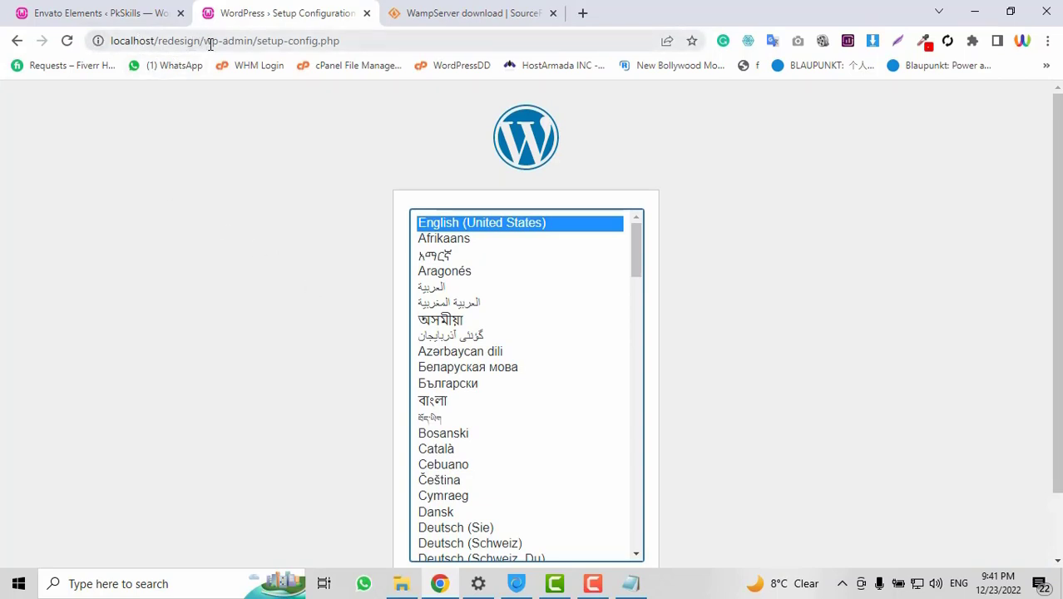
# Continue setup in English (United States) and get past the welcome notes with Let's go!
pyautogui.scroll(-3, 515, 380)
pyautogui.scroll(3, 515, 380)
pyautogui.scroll(-2, 726, 324)
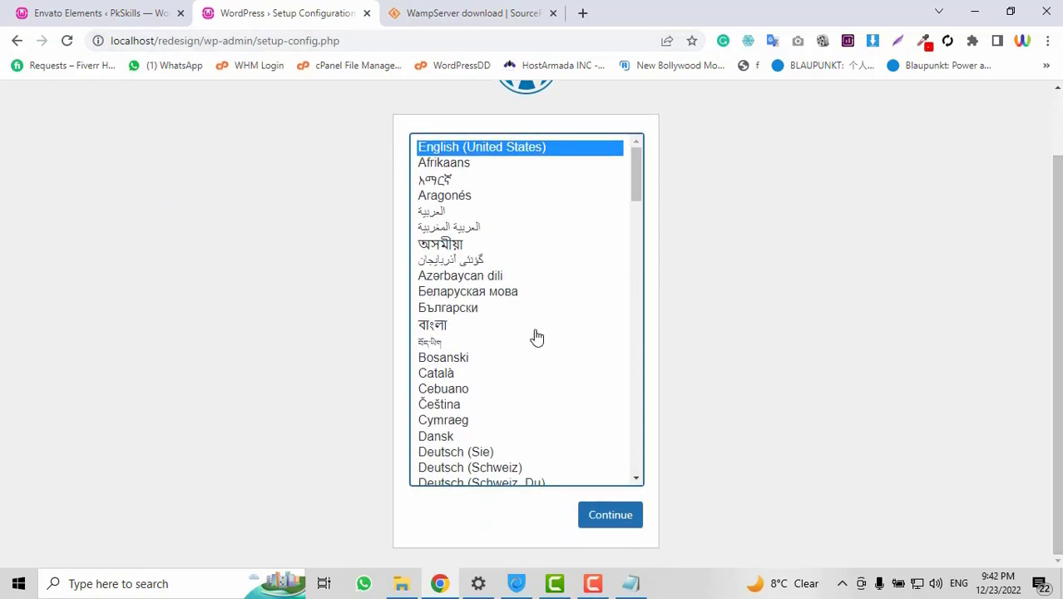
pyautogui.scroll(-5, 539, 349)
pyautogui.scroll(5, 541, 363)
pyautogui.click(607, 528)
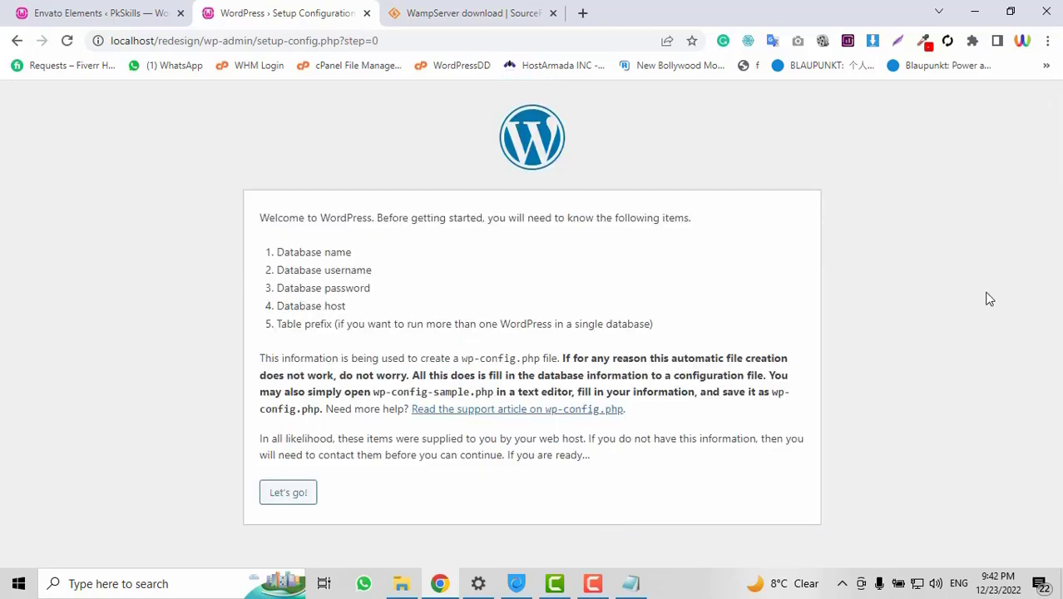
pyautogui.click(296, 497)
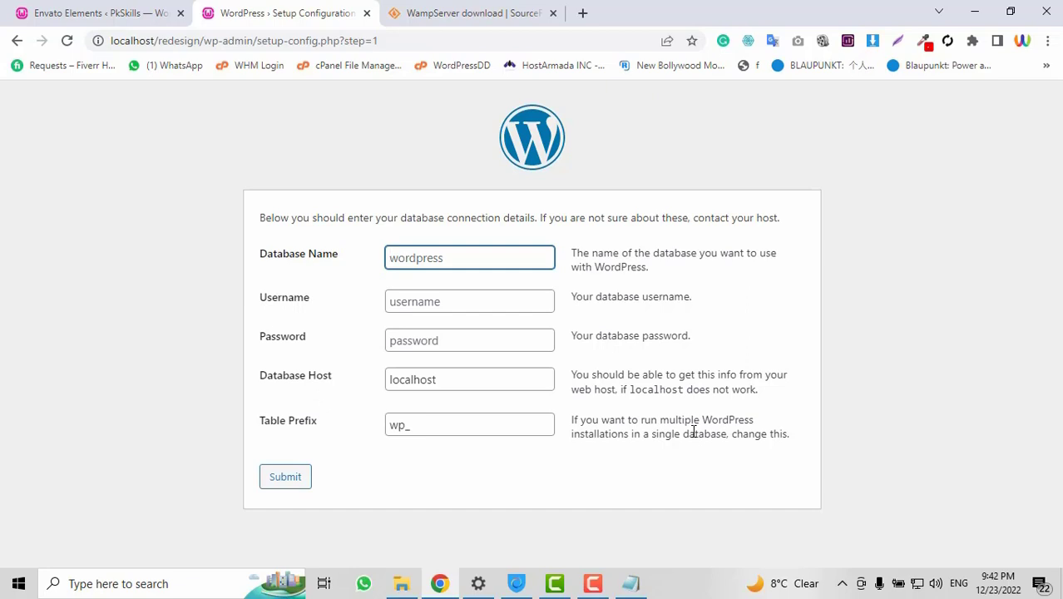
# Launch phpMyAdmin from the WampServer tray menu's PhpMyAdmin submenu
pyautogui.click(842, 586)
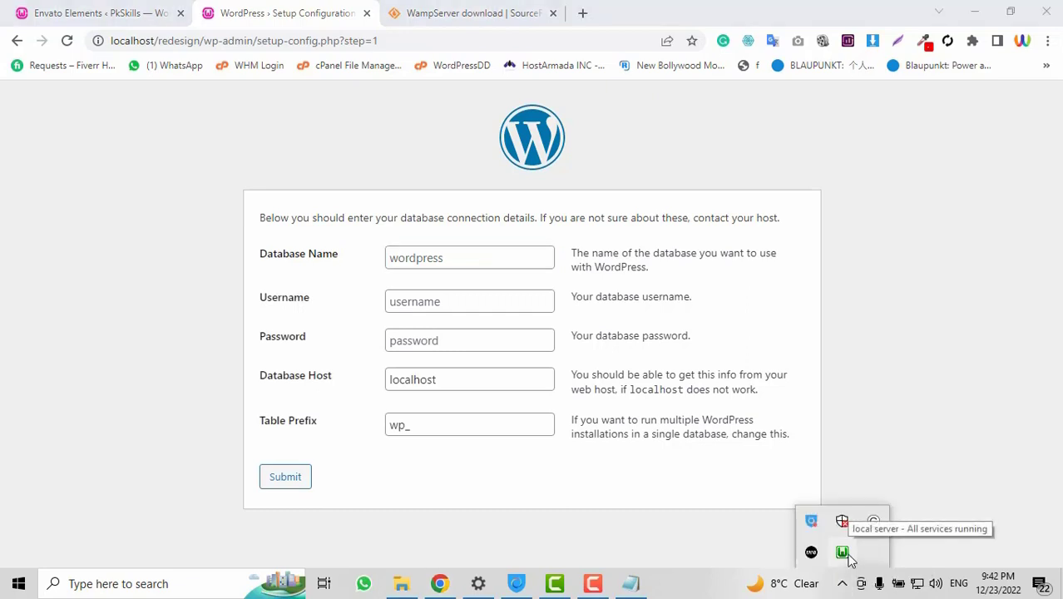
pyautogui.click(843, 552)
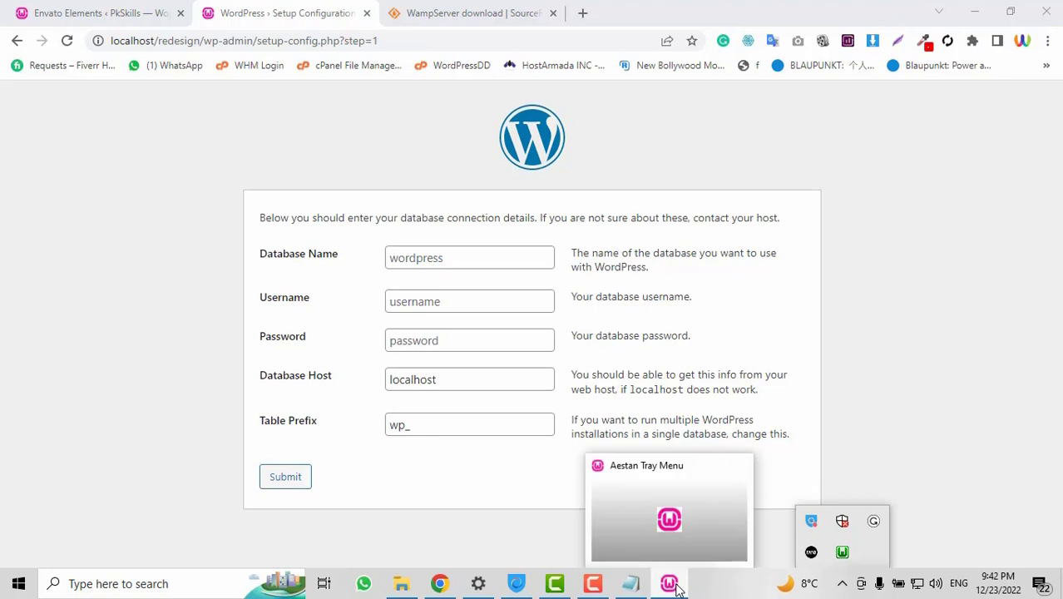
pyautogui.click(842, 552)
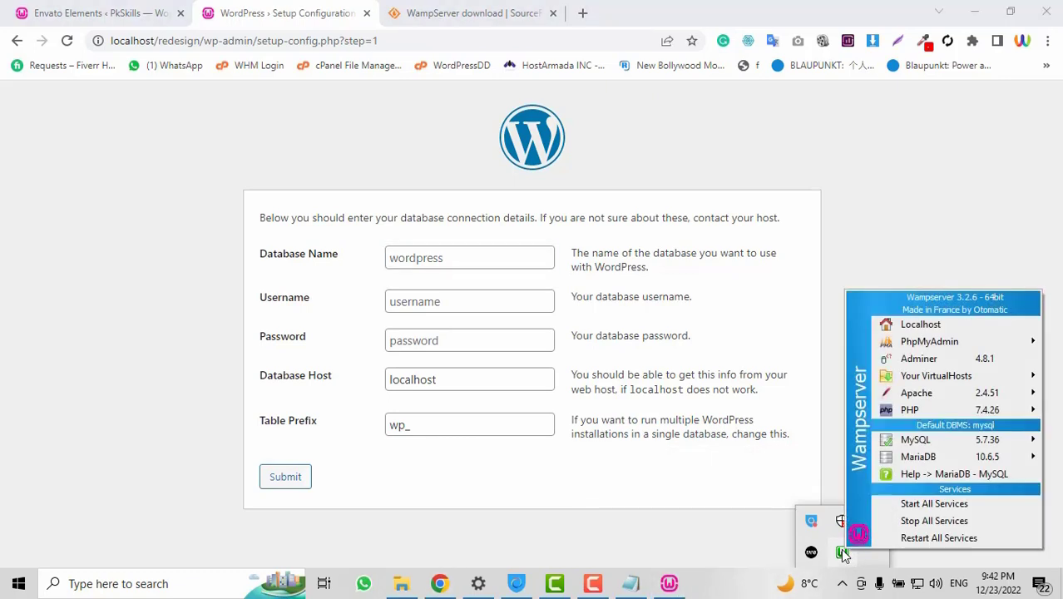
pyautogui.moveTo(914, 380)
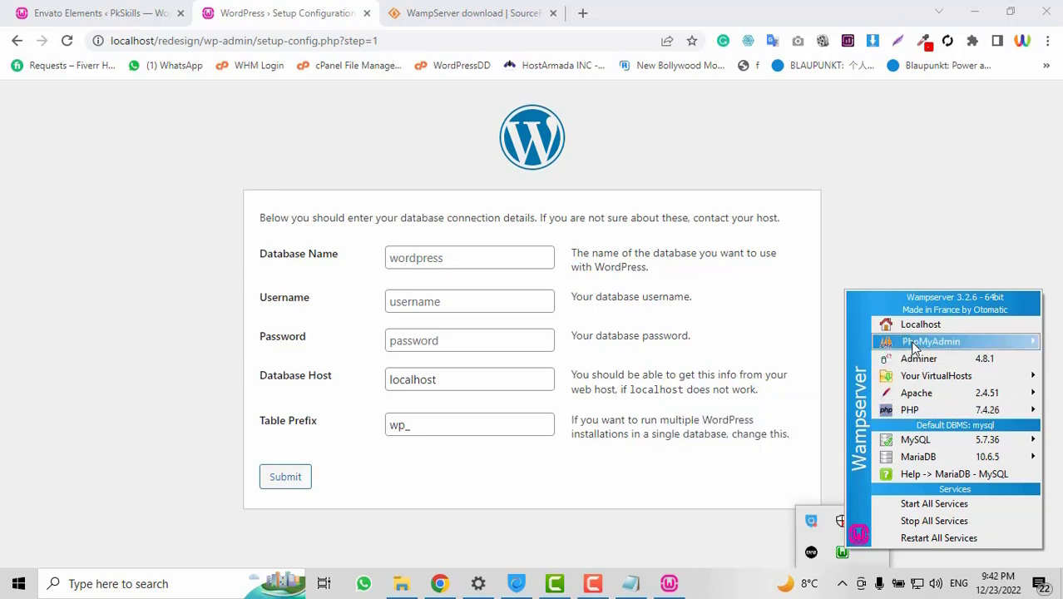
pyautogui.moveTo(915, 347)
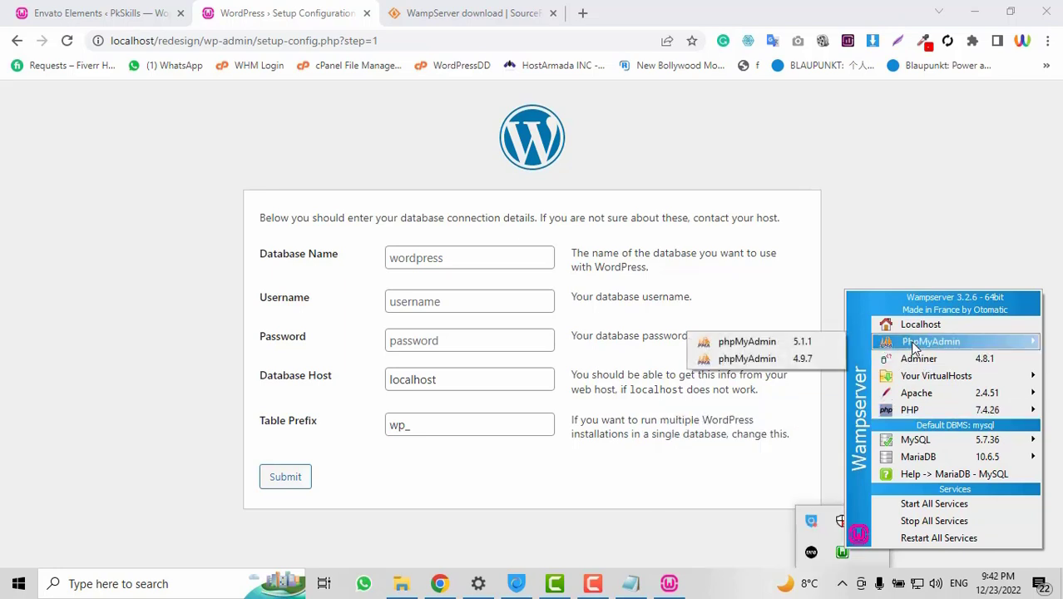
pyautogui.click(768, 356)
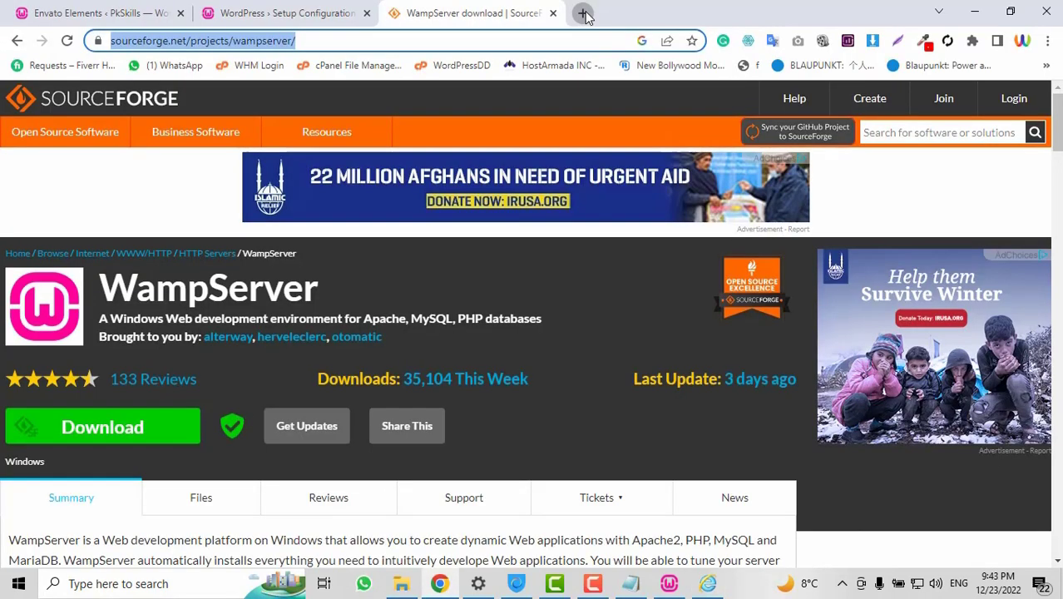
# Load the local phpMyAdmin login page at localhost/phpmyadmin in Chrome
pyautogui.click(583, 12)
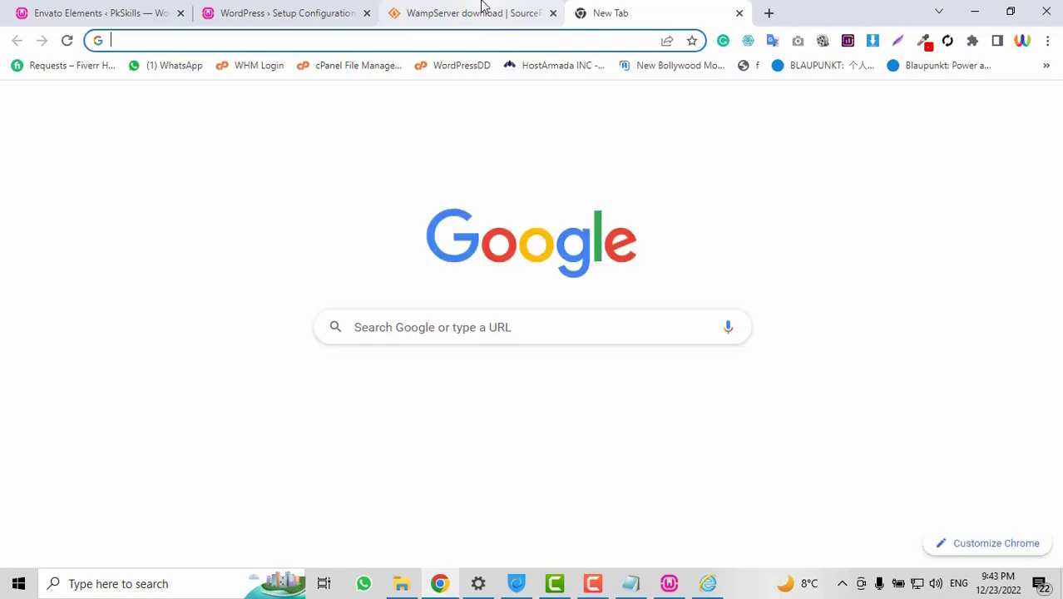
pyautogui.click(483, 10)
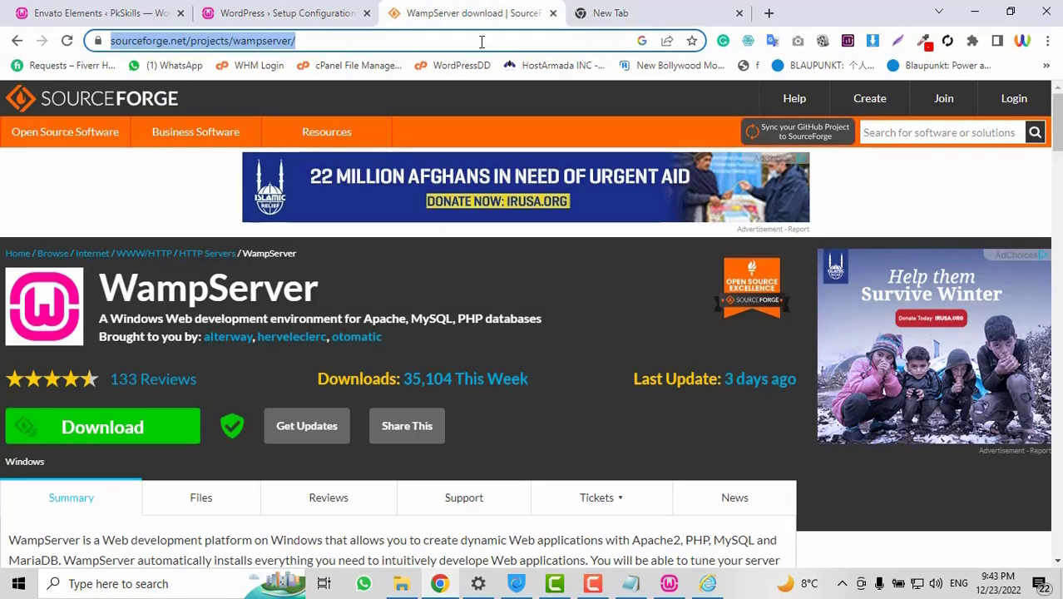
pyautogui.write('http://localhost/phpmyadmin/')
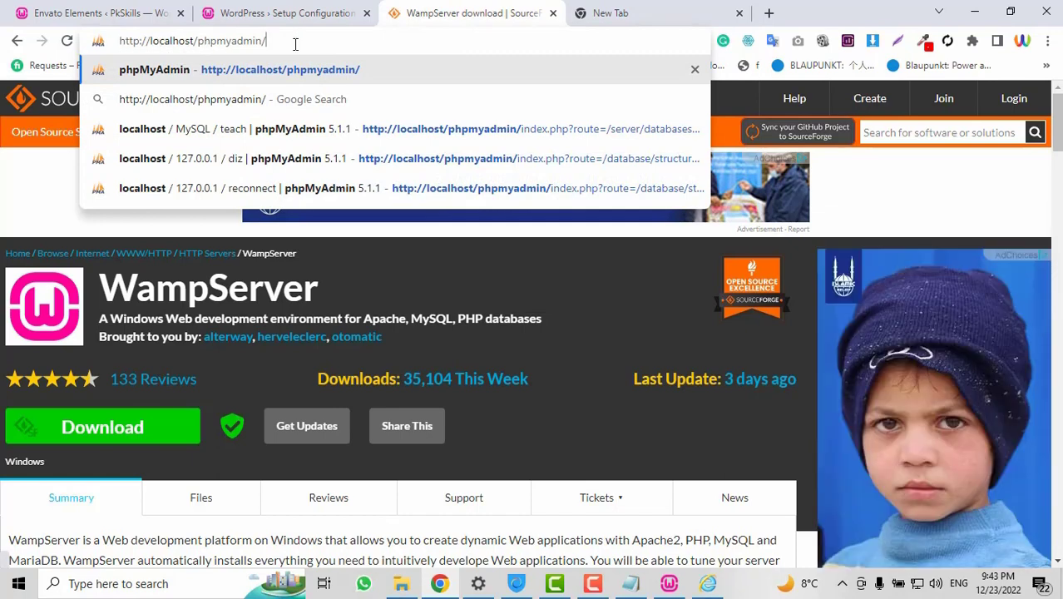
pyautogui.press('Return')
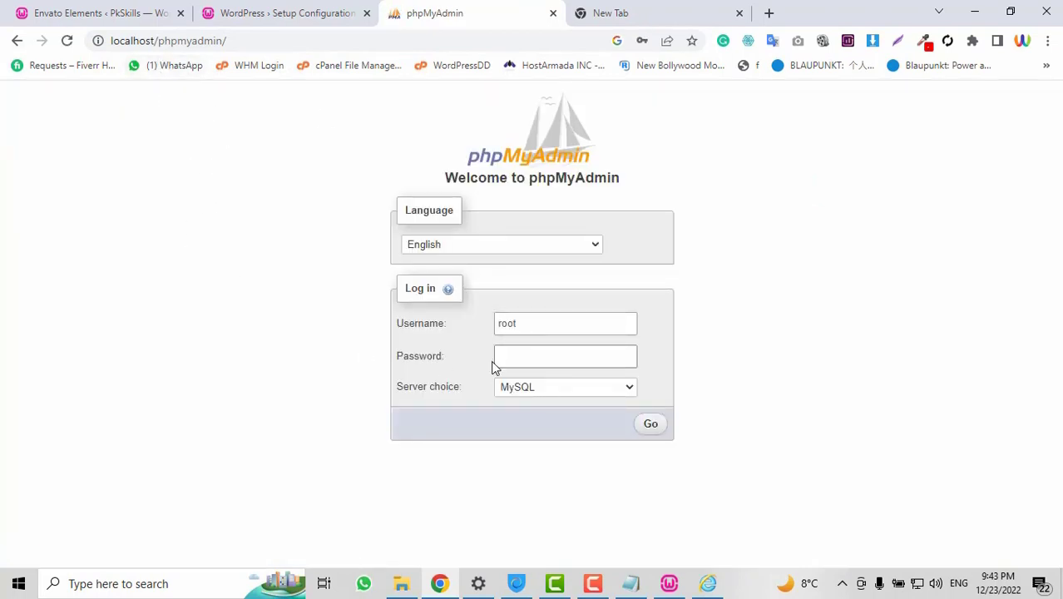
# Log in to phpMyAdmin as root with an empty password
pyautogui.click(528, 322)
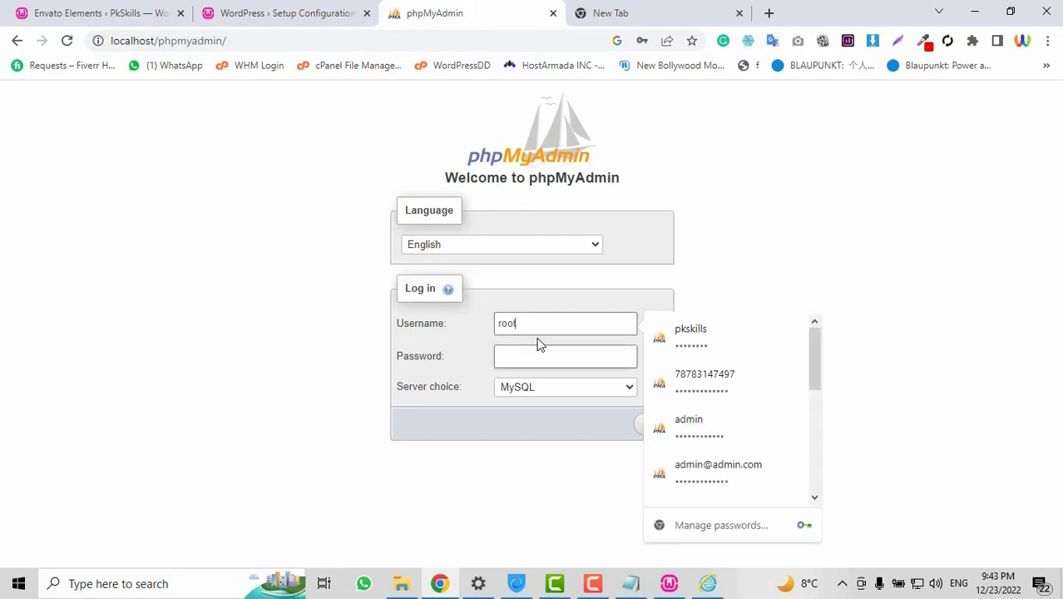
pyautogui.click(759, 267)
pyautogui.click(524, 359)
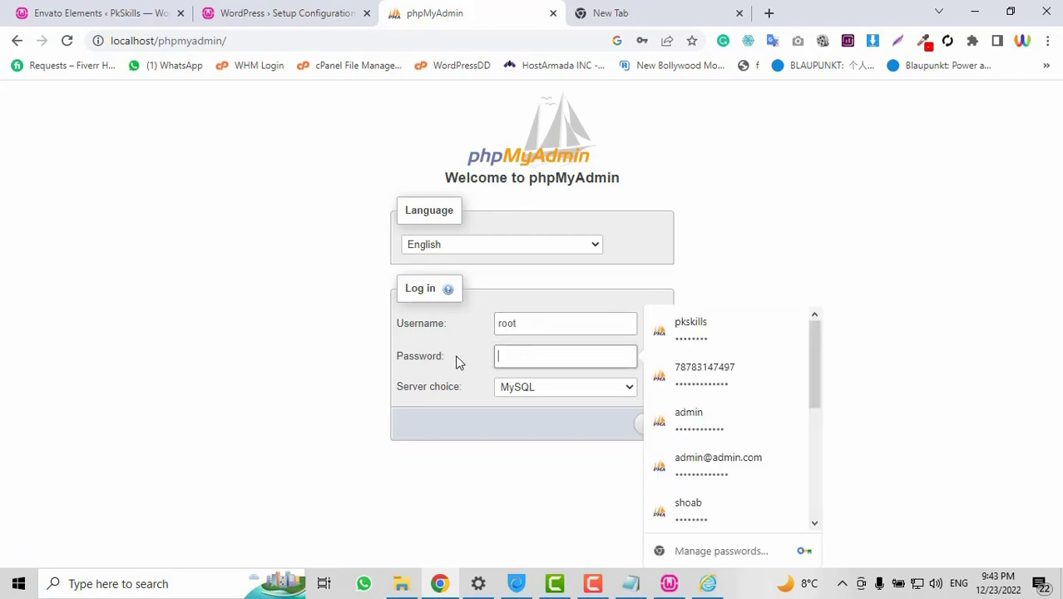
pyautogui.click(469, 350)
pyautogui.click(626, 434)
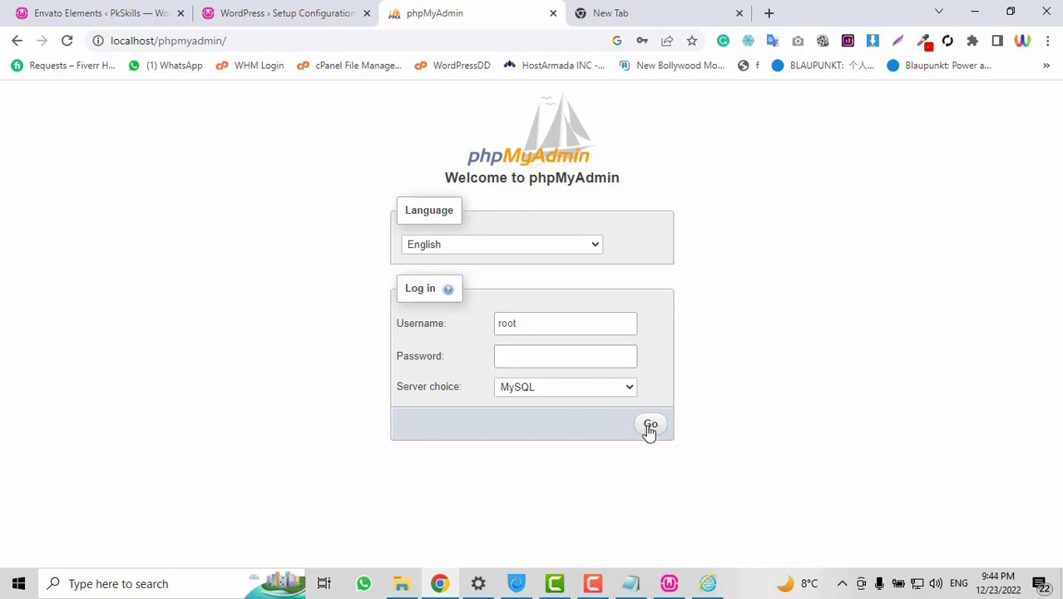
pyautogui.click(650, 426)
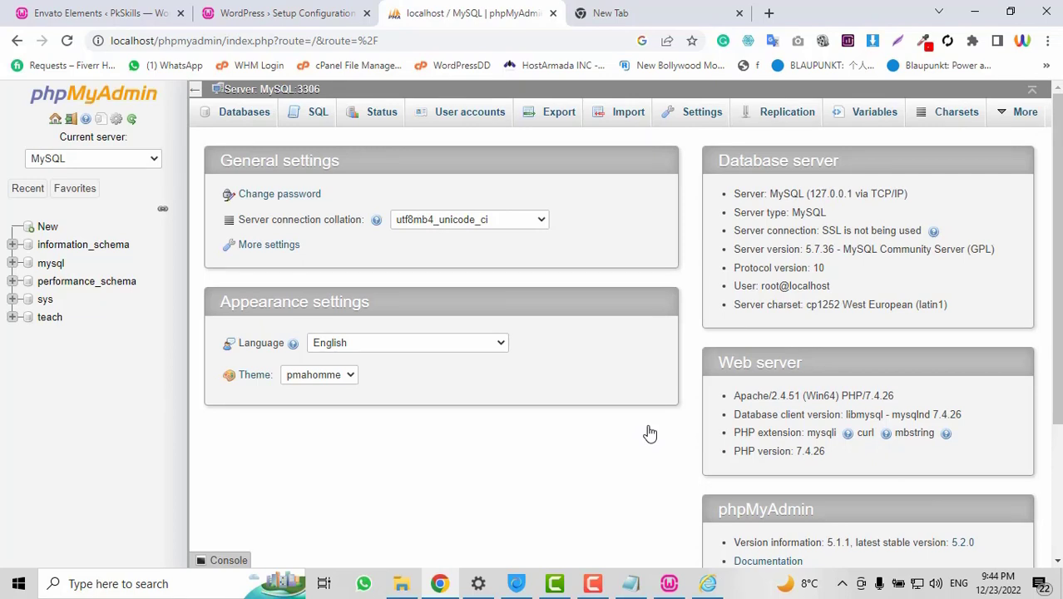
# Create a new empty database named zee3 from the navigation tree's New entry
pyautogui.click(48, 228)
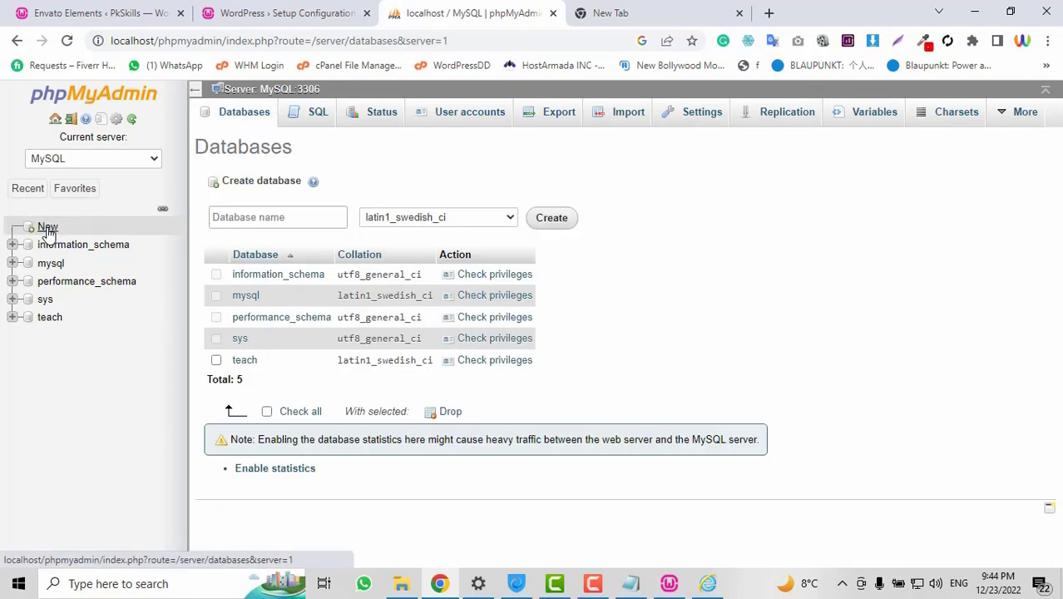
pyautogui.click(288, 216)
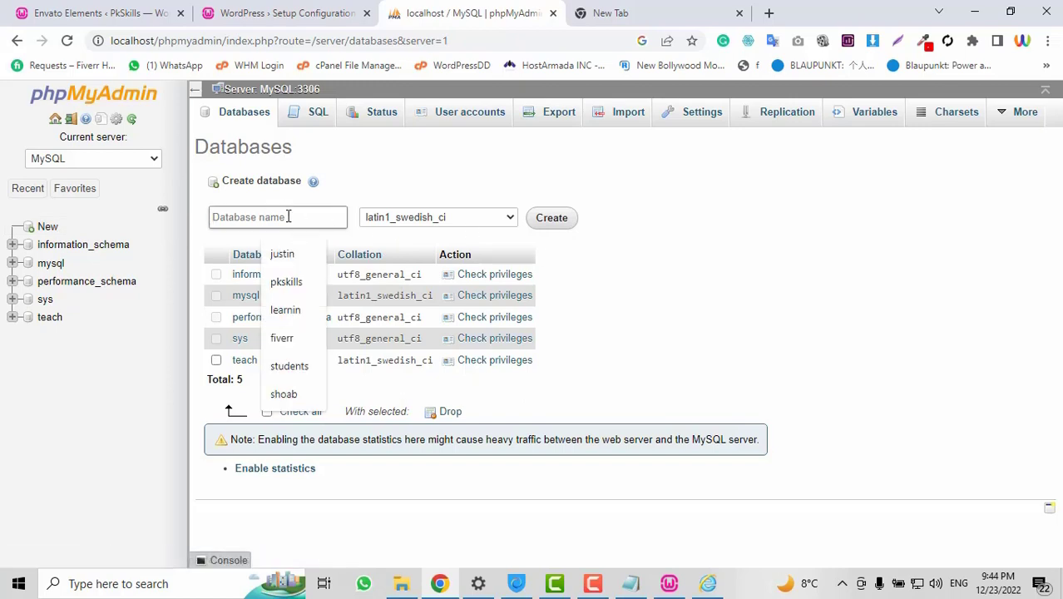
pyautogui.write('zee')
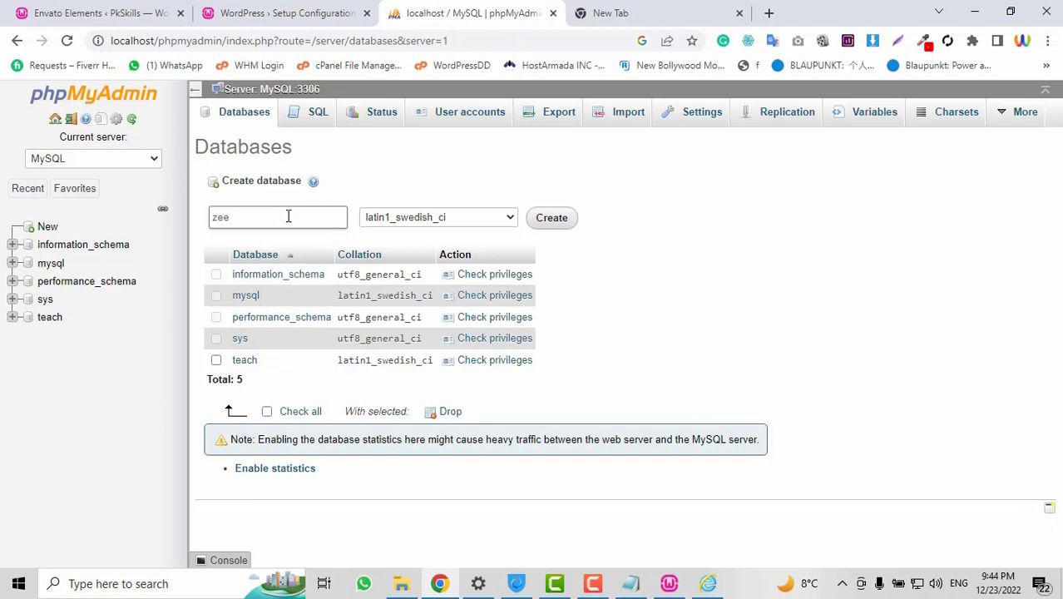
pyautogui.write('s3')
pyautogui.click(551, 219)
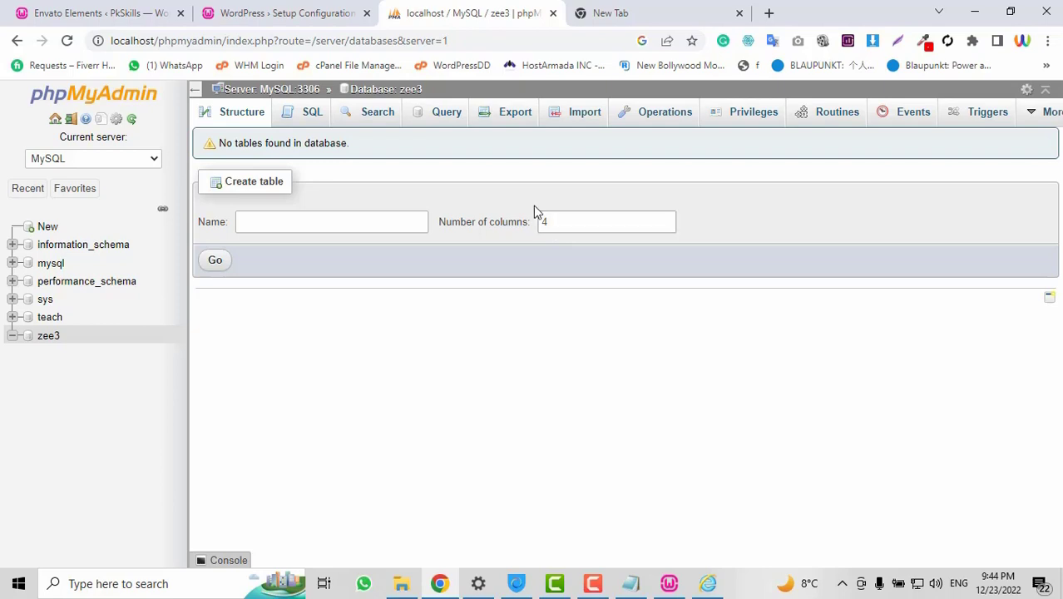
# On the WordPress setup page, enter database name zee3 and username root
pyautogui.click(306, 11)
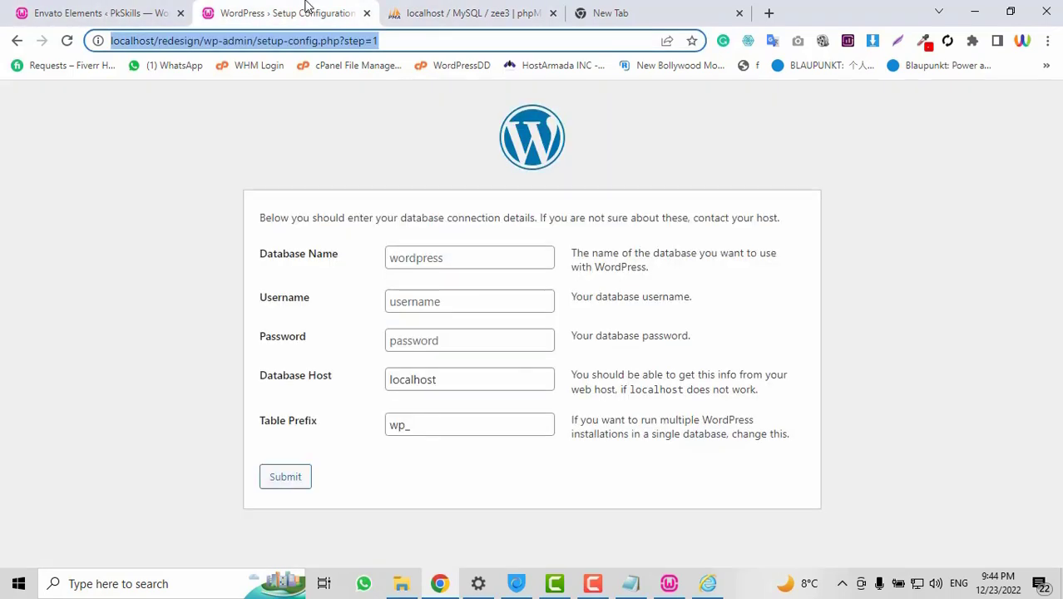
pyautogui.click(450, 264)
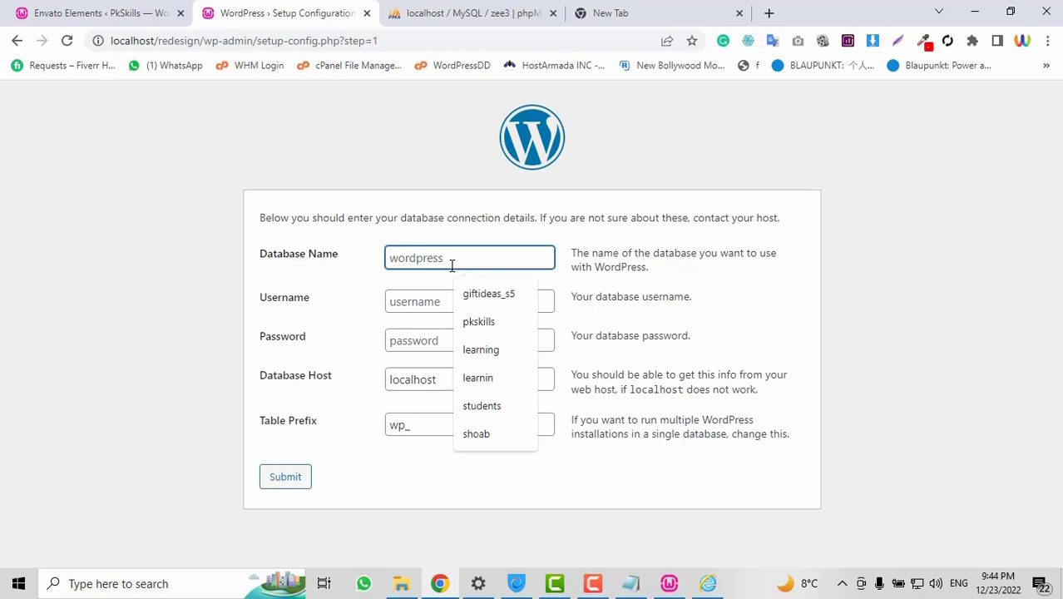
pyautogui.write('zee3')
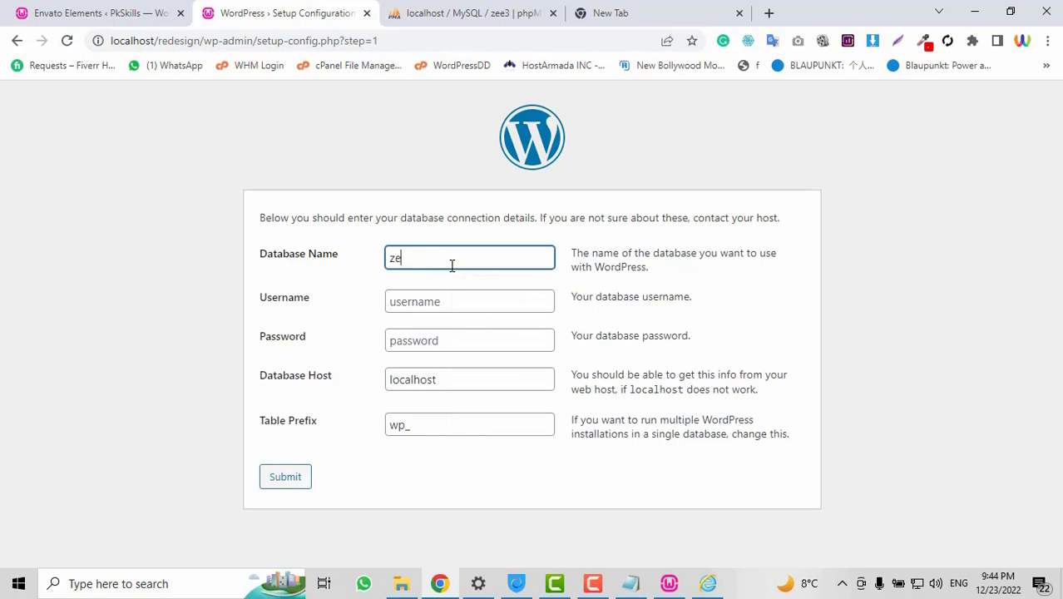
pyautogui.click(453, 301)
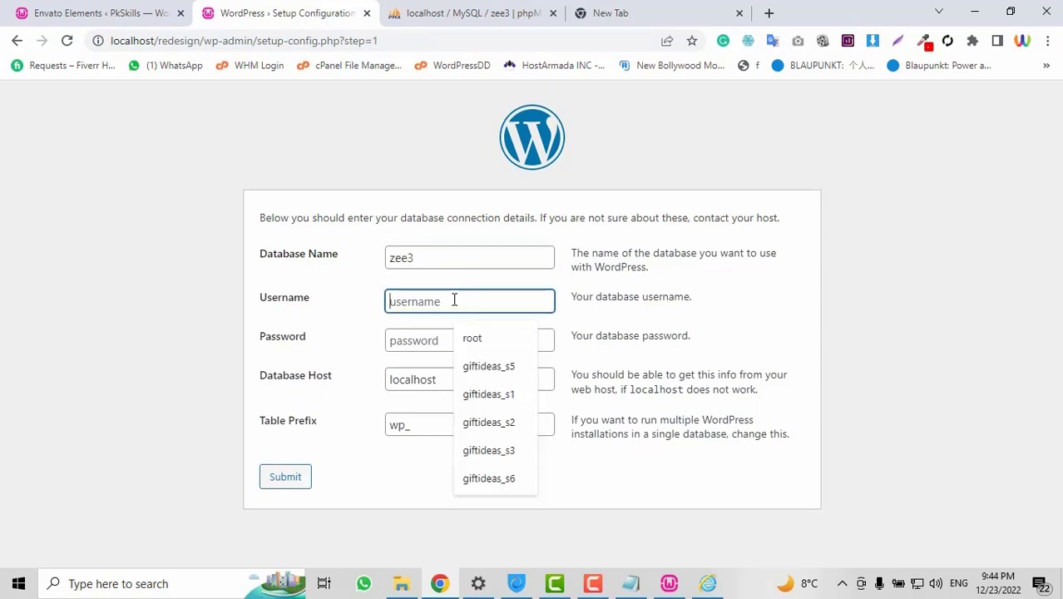
pyautogui.write('root')
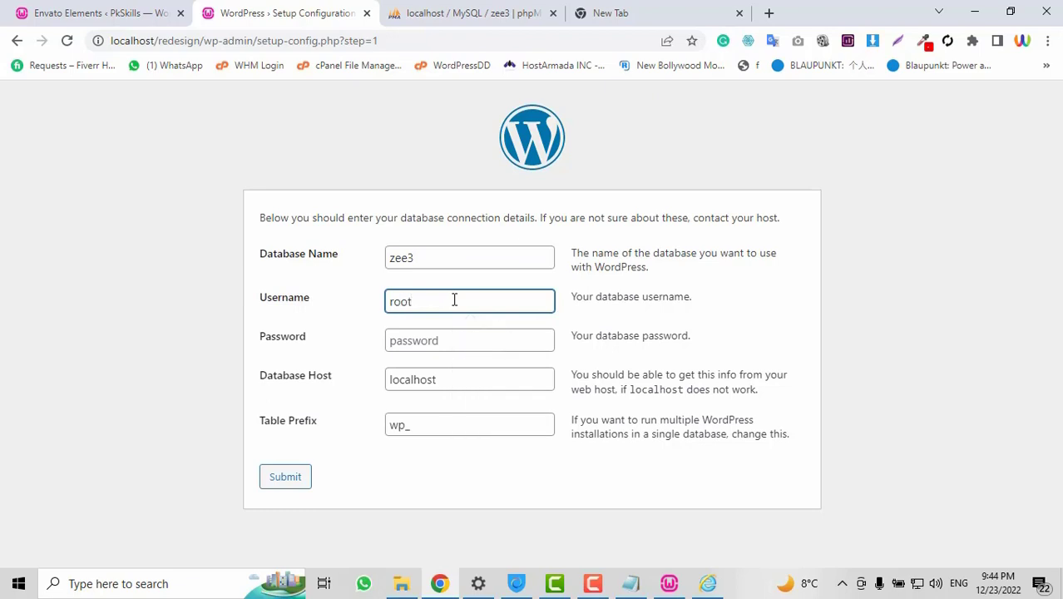
pyautogui.click(462, 340)
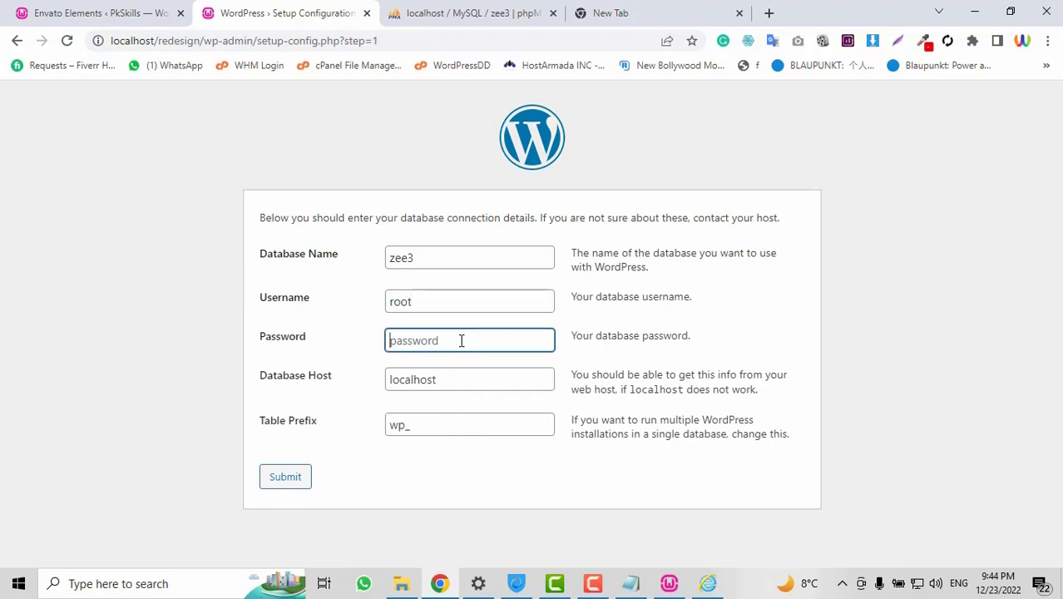
pyautogui.click(460, 380)
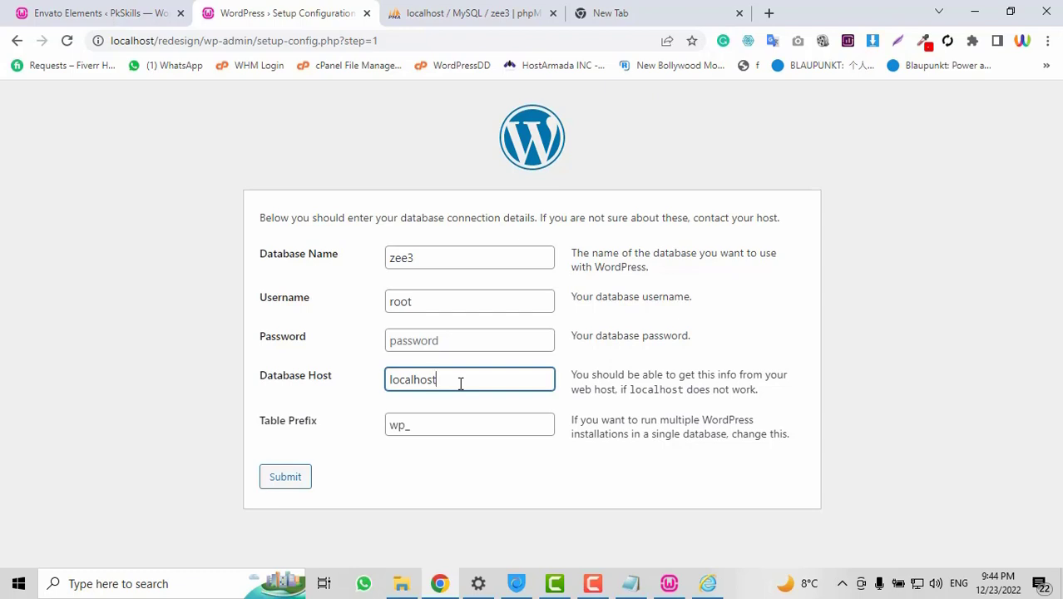
# Look up the DB_HOST value 127.0.0.1 in wp-config, then return to the form
pyautogui.click(630, 582)
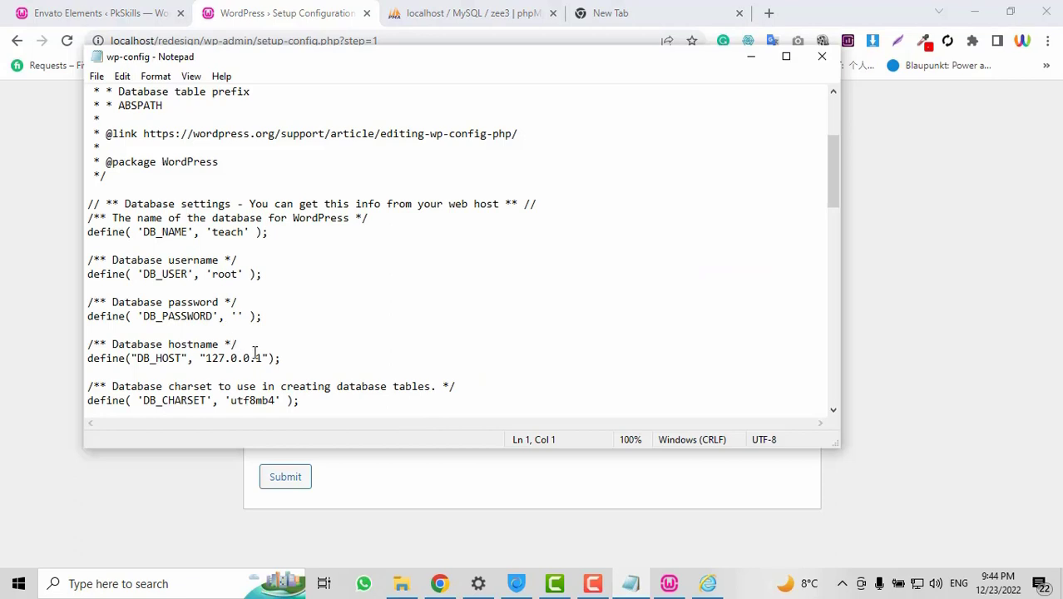
pyautogui.moveTo(264, 358); pyautogui.dragTo(207, 362)
pyautogui.hotkey('ctrl', 'c')
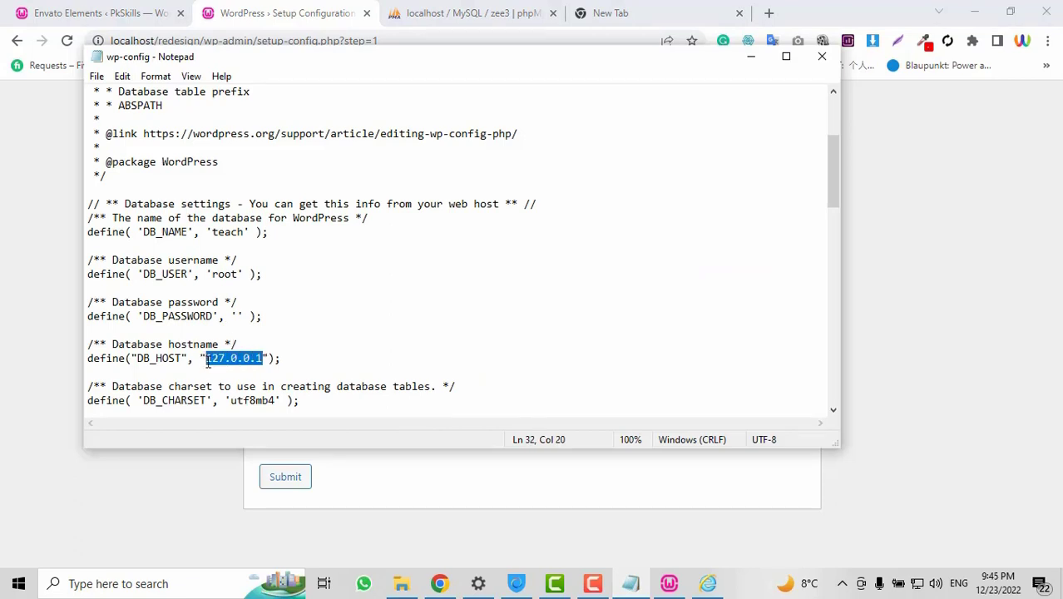
pyautogui.click(900, 309)
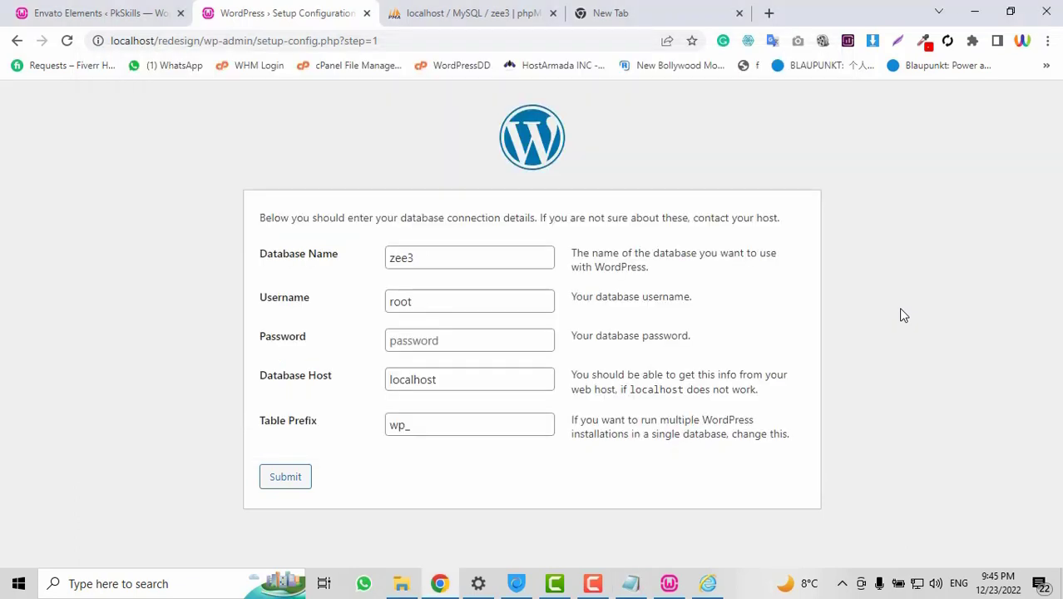
# Replace the database host localhost with 127.0.0.1 and submit the connection details
pyautogui.doubleClick(457, 382)
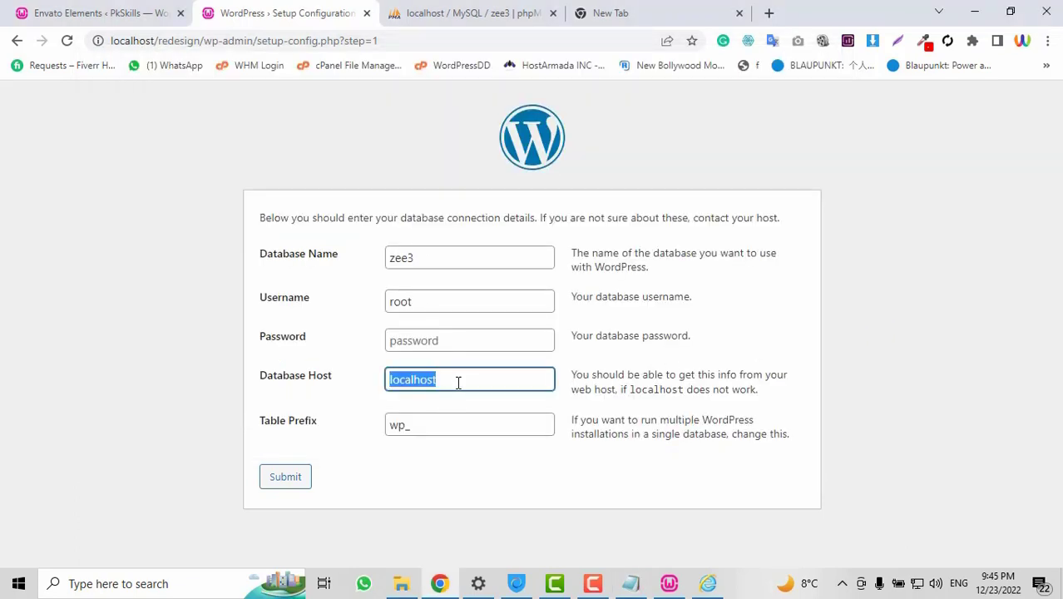
pyautogui.hotkey('ctrl', 'v')
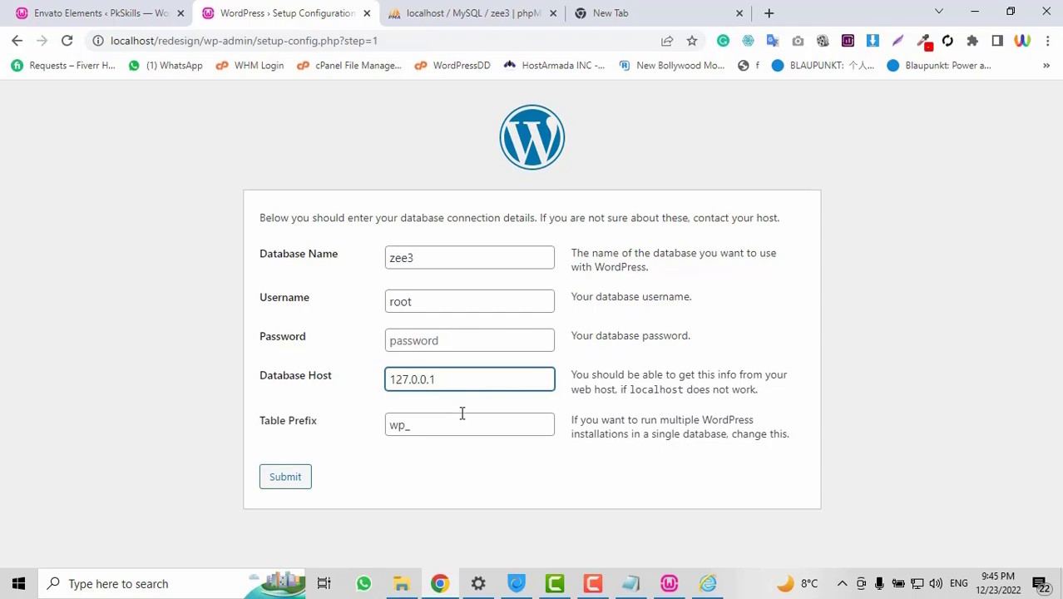
pyautogui.click(285, 477)
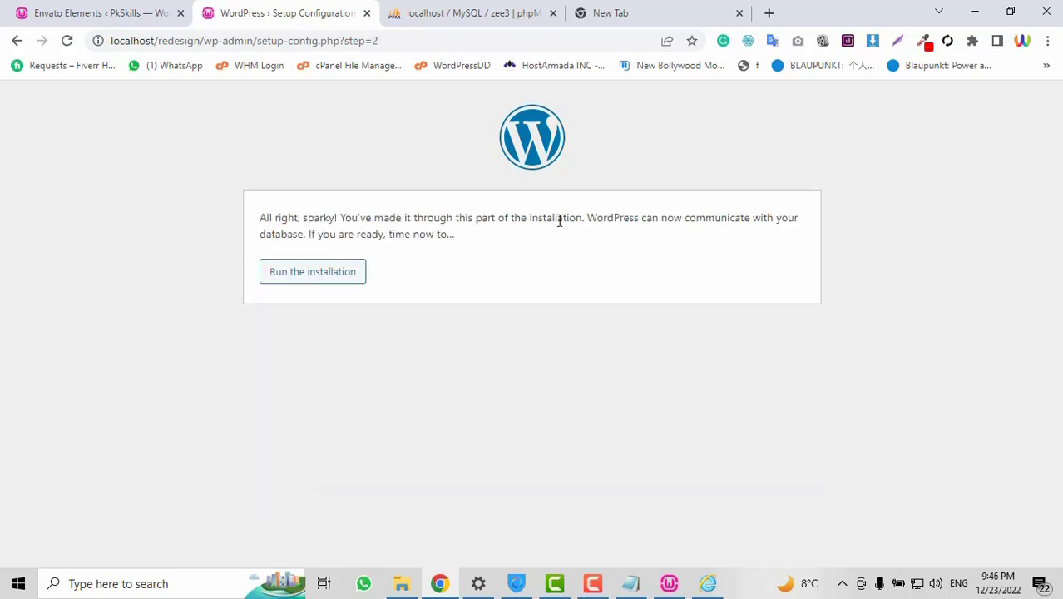
# Start the installation and enter site title 'Website Redesign' and username admin
pyautogui.click(313, 282)
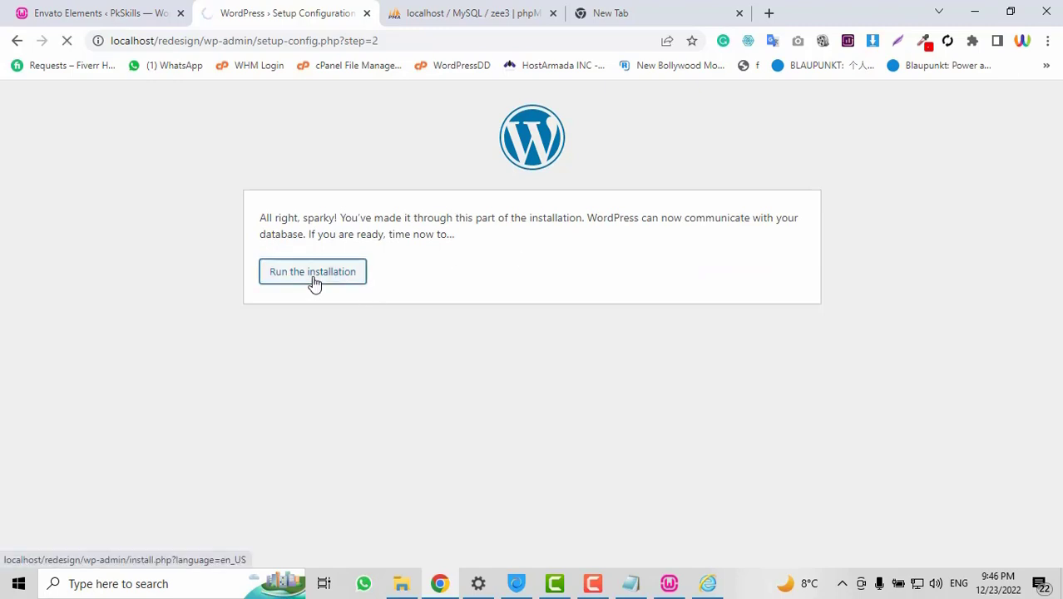
pyautogui.scroll(-3, 740, 446)
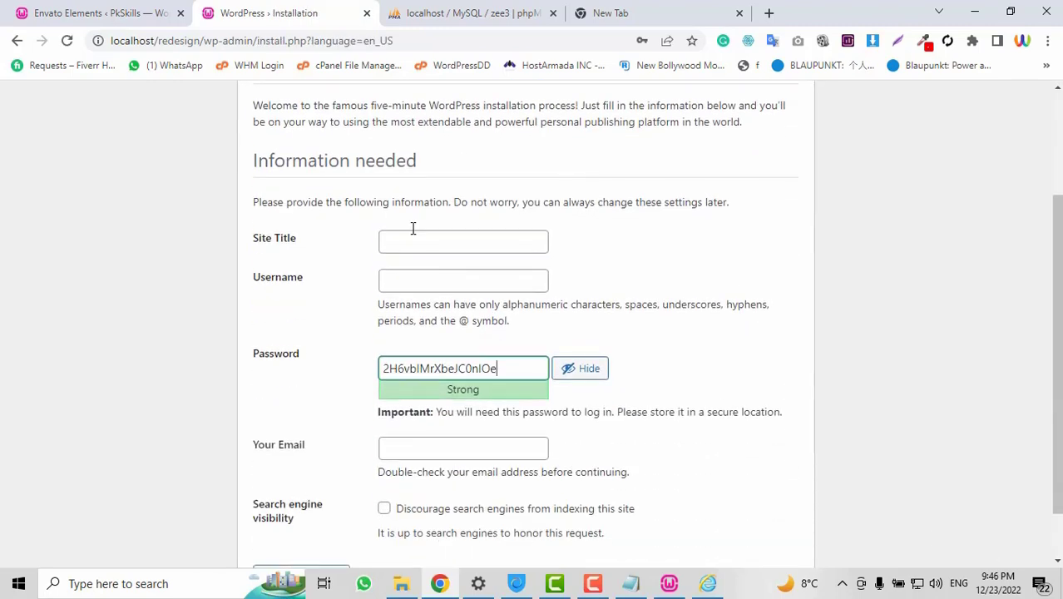
pyautogui.click(420, 240)
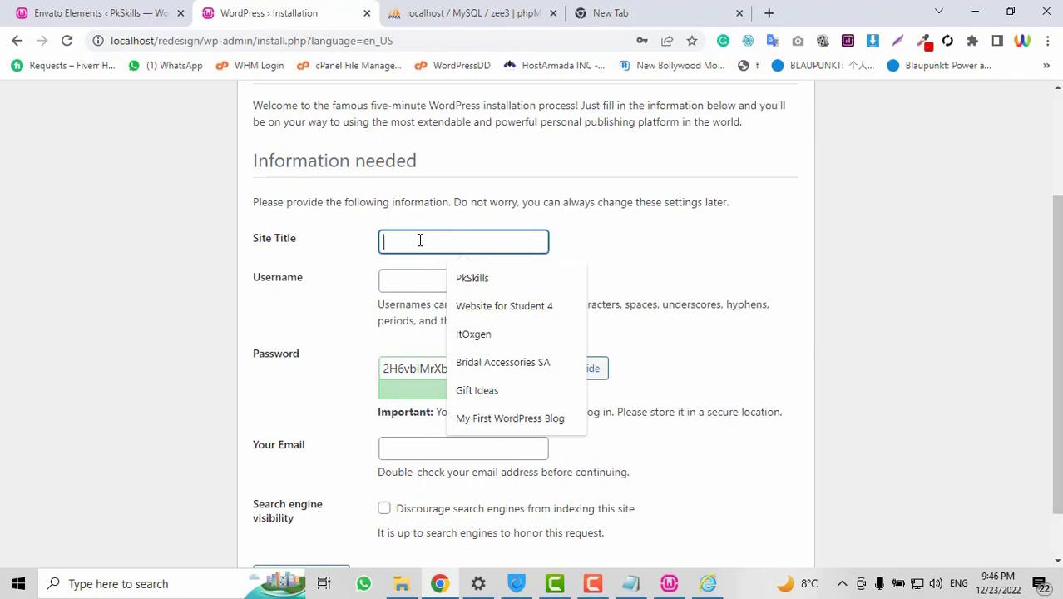
pyautogui.write('Wb')
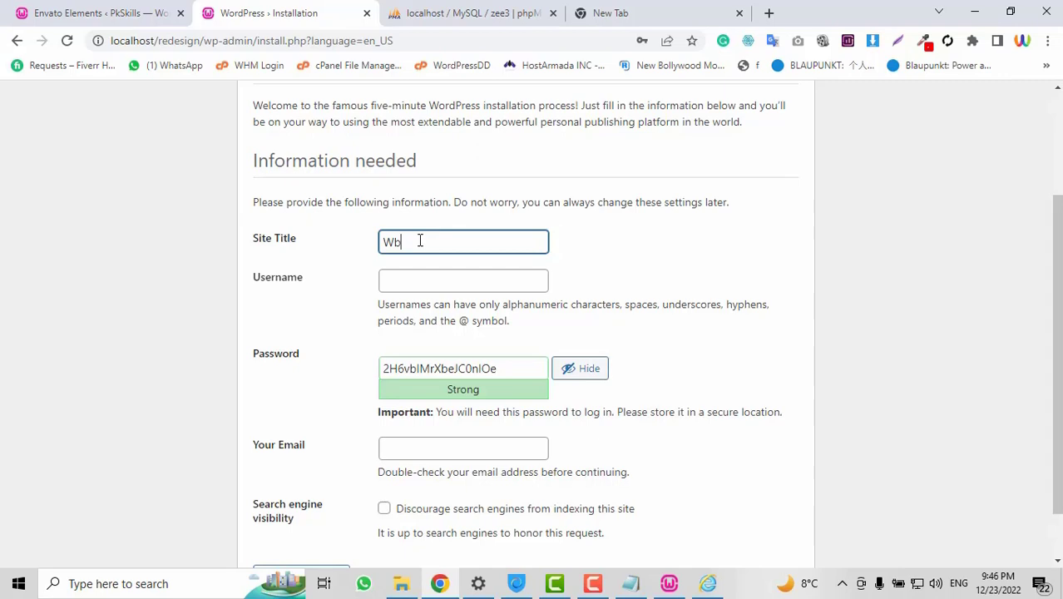
pyautogui.press('BackSpace')
pyautogui.write('ebsite Re')
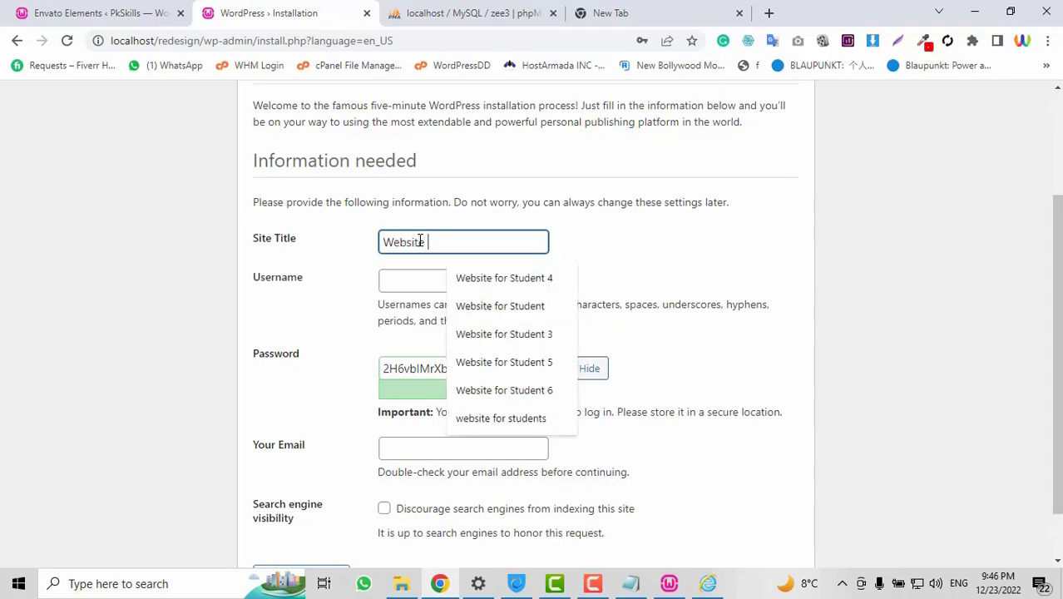
pyautogui.write('design')
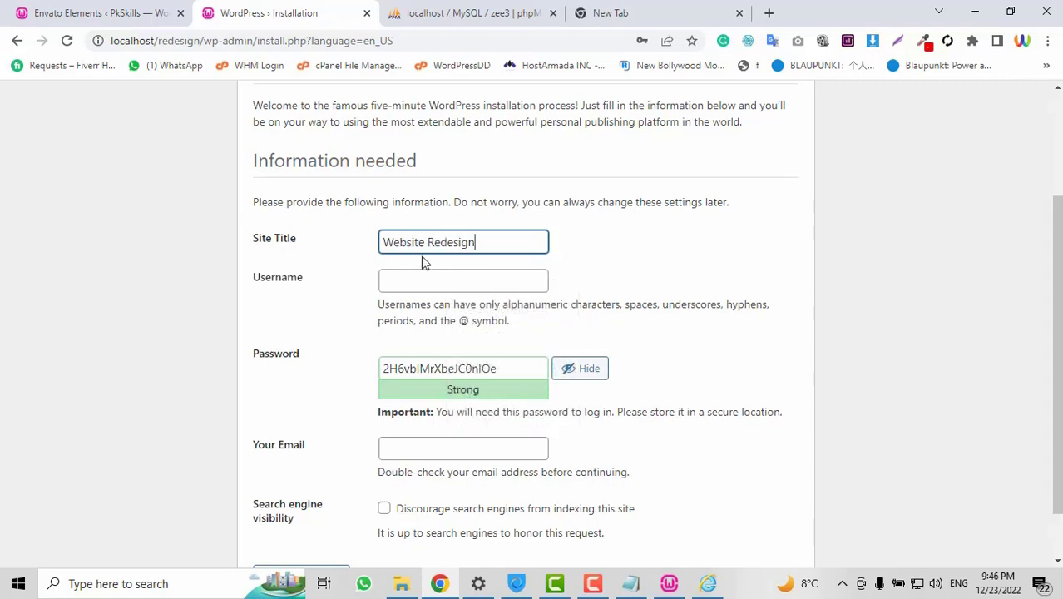
pyautogui.click(431, 280)
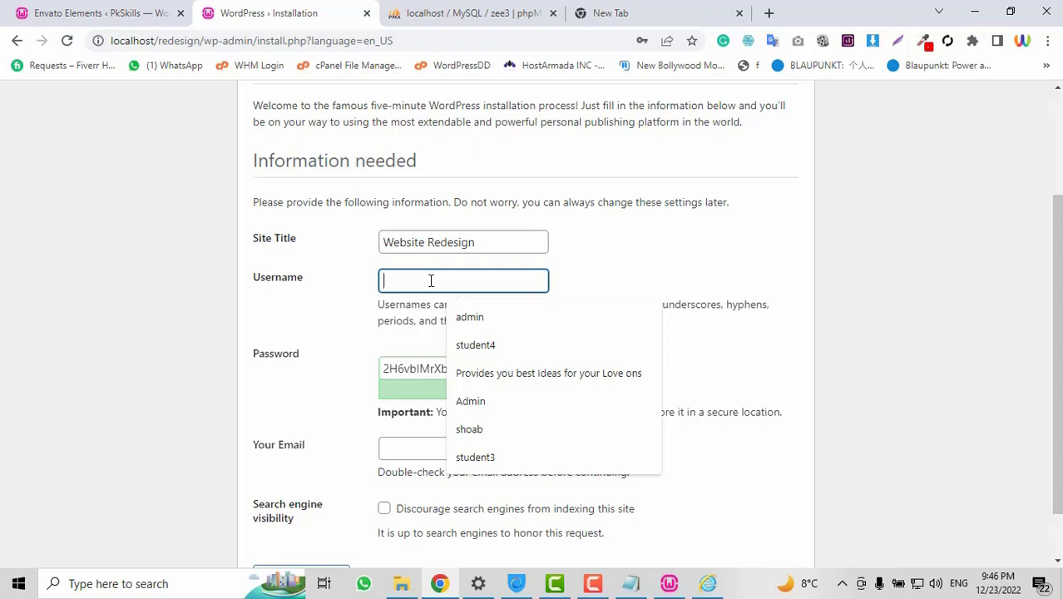
pyautogui.write('admin')
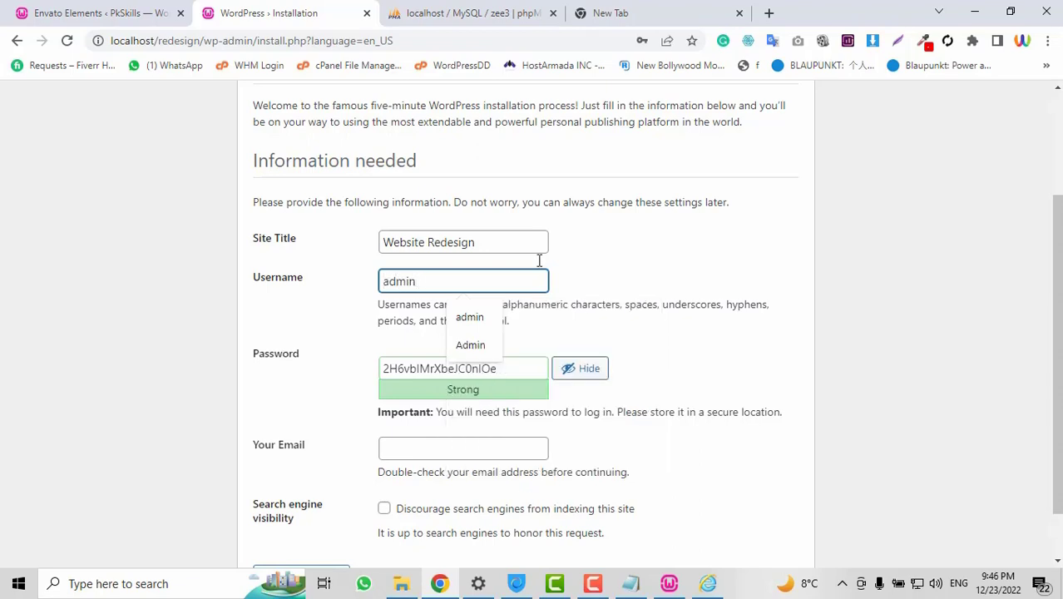
# Replace the generated password with a weak one, confirm it, and fill the admin e-mail
pyautogui.click(615, 254)
pyautogui.doubleClick(533, 370)
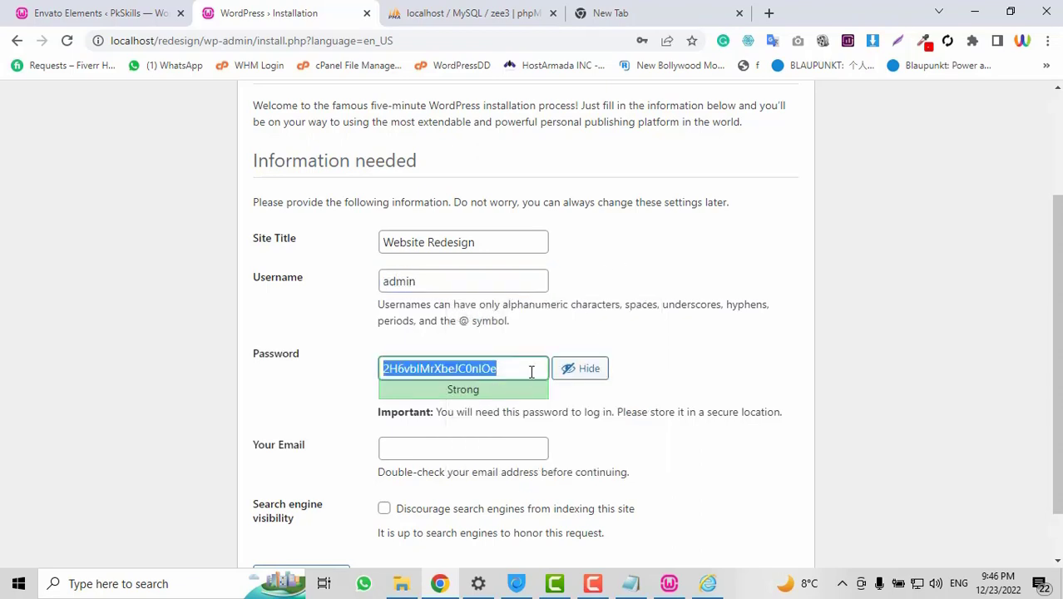
pyautogui.write('admin')
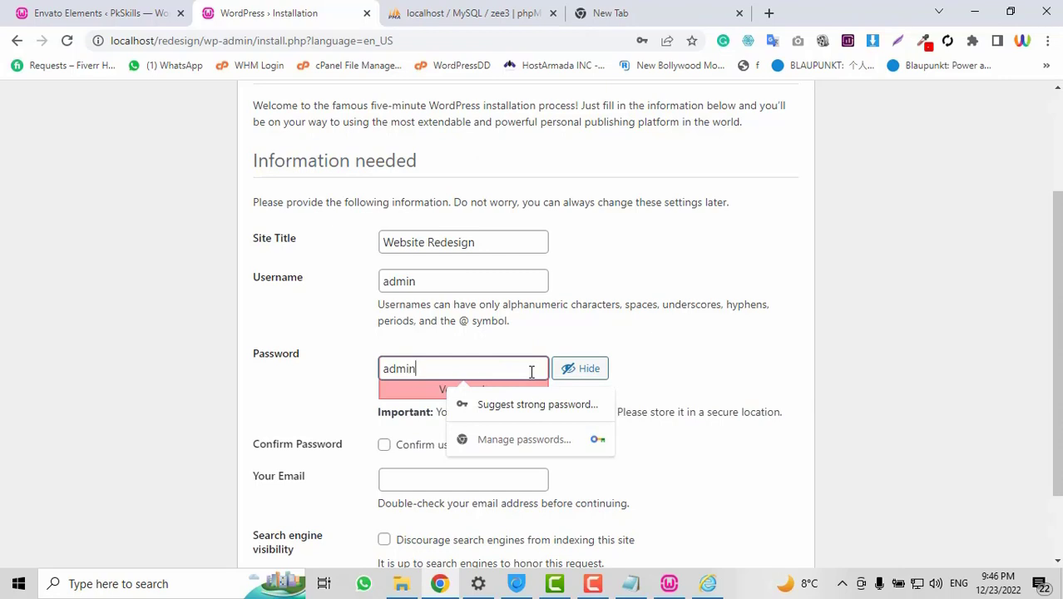
pyautogui.write('123@')
pyautogui.scroll(-2, 499, 366)
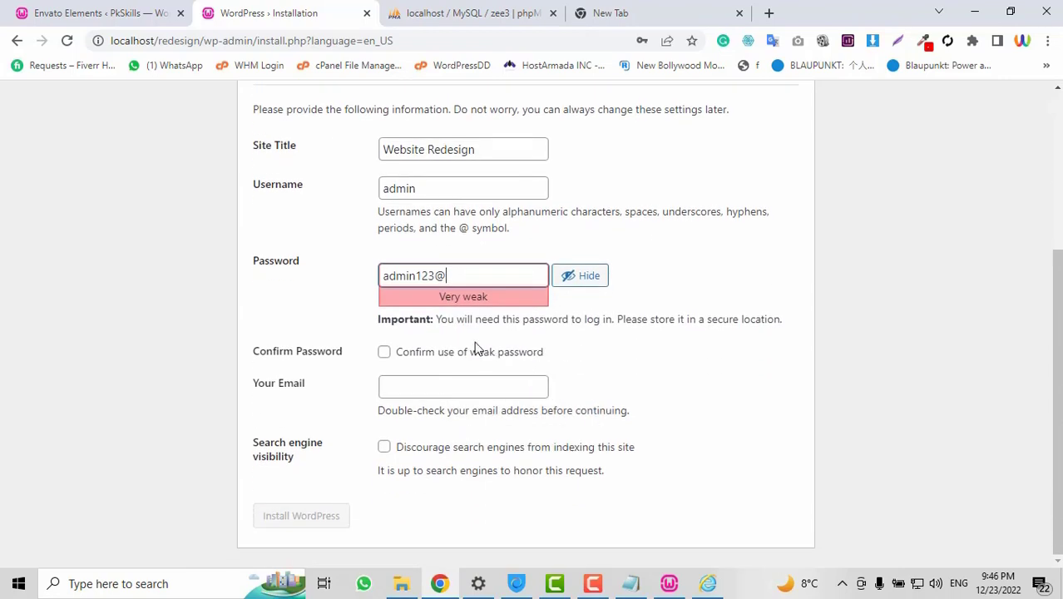
pyautogui.click(385, 352)
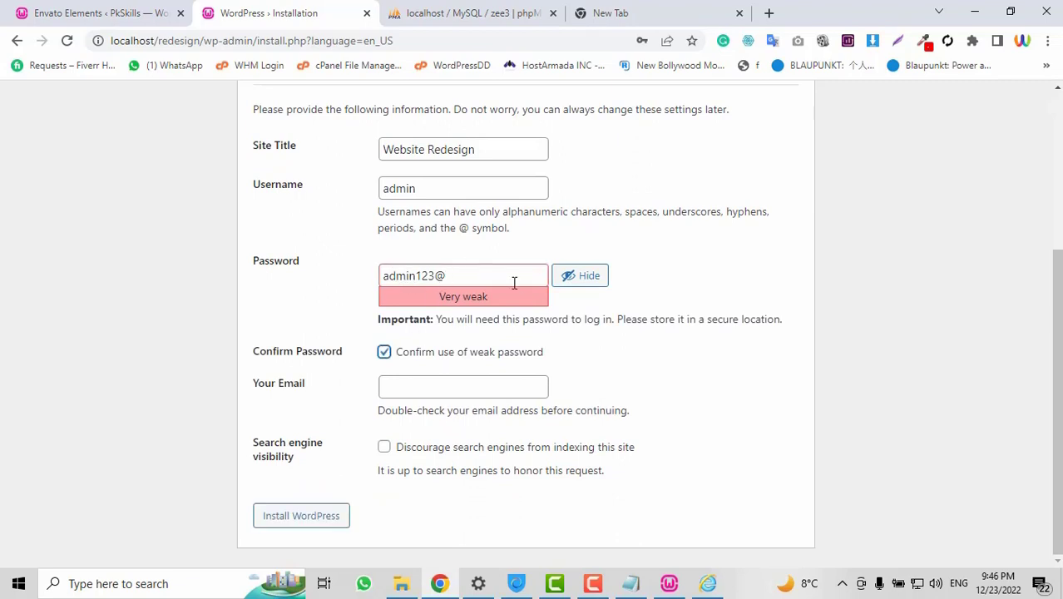
pyautogui.click(421, 385)
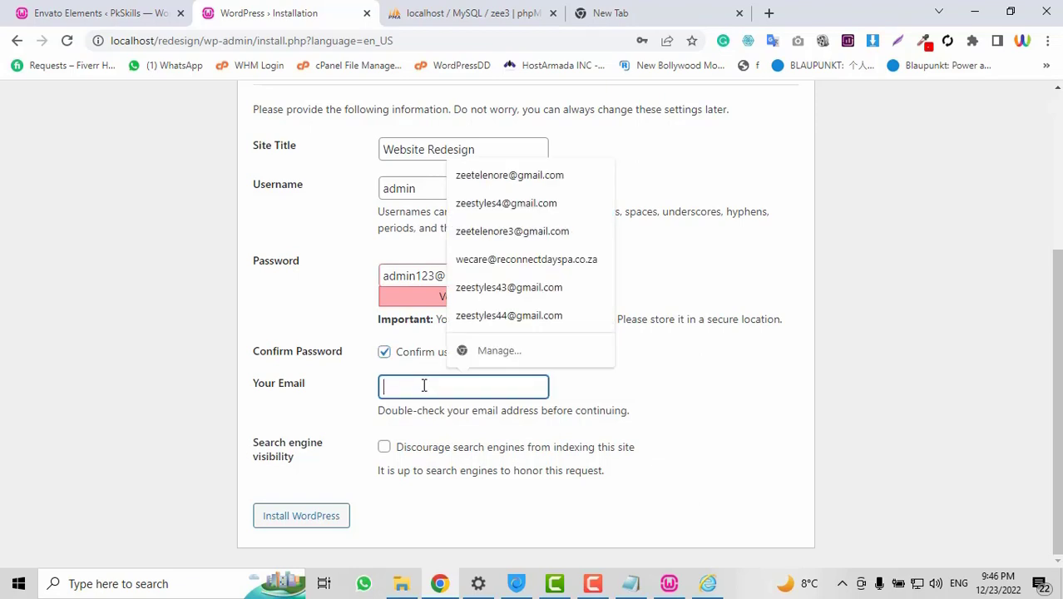
pyautogui.click(516, 177)
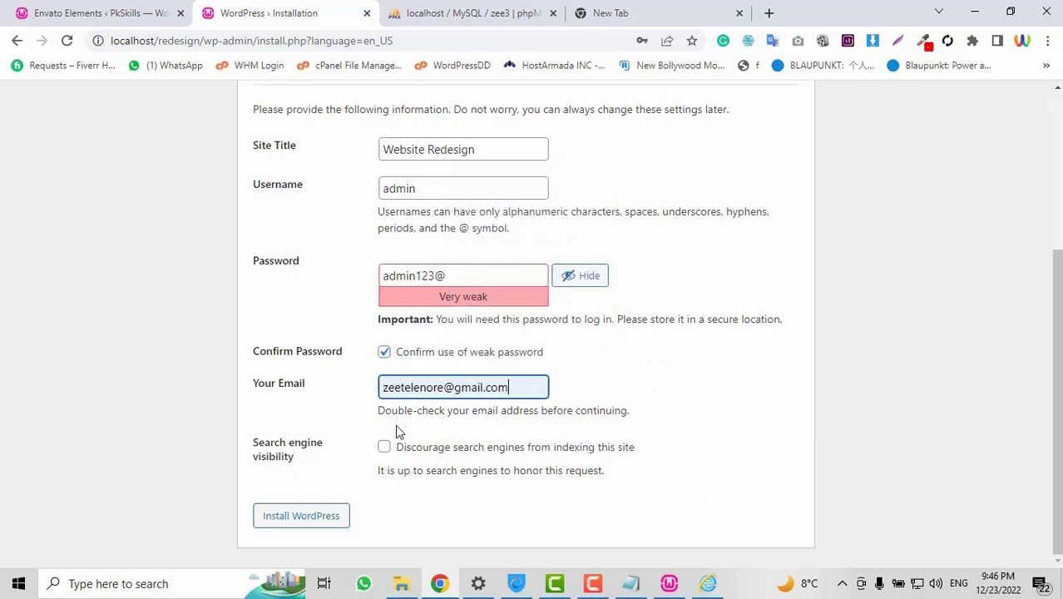
# Install WordPress, decline saving the password, and go to the Log In page
pyautogui.click(293, 519)
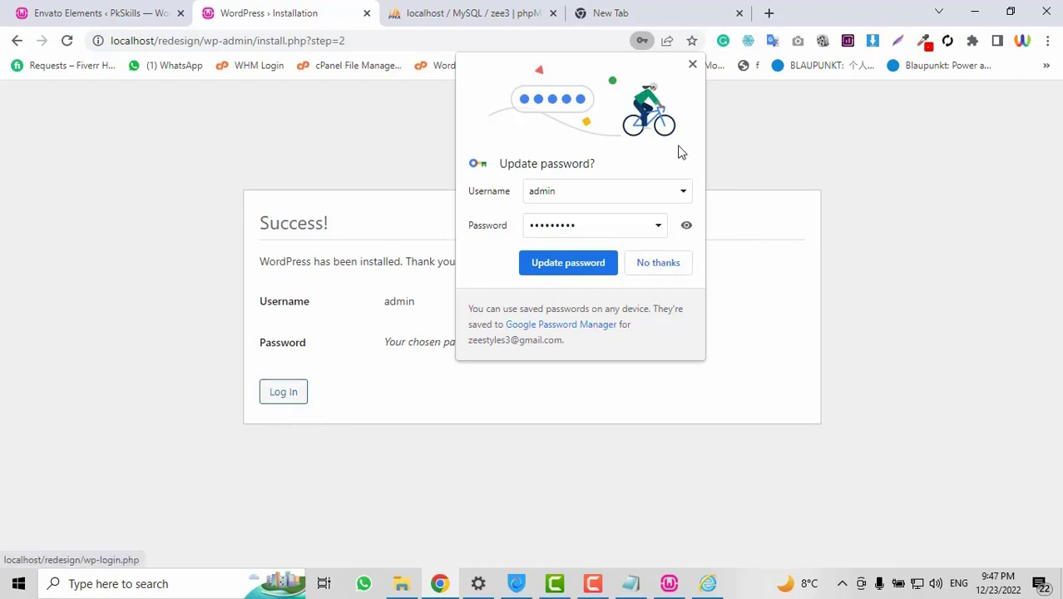
pyautogui.click(694, 67)
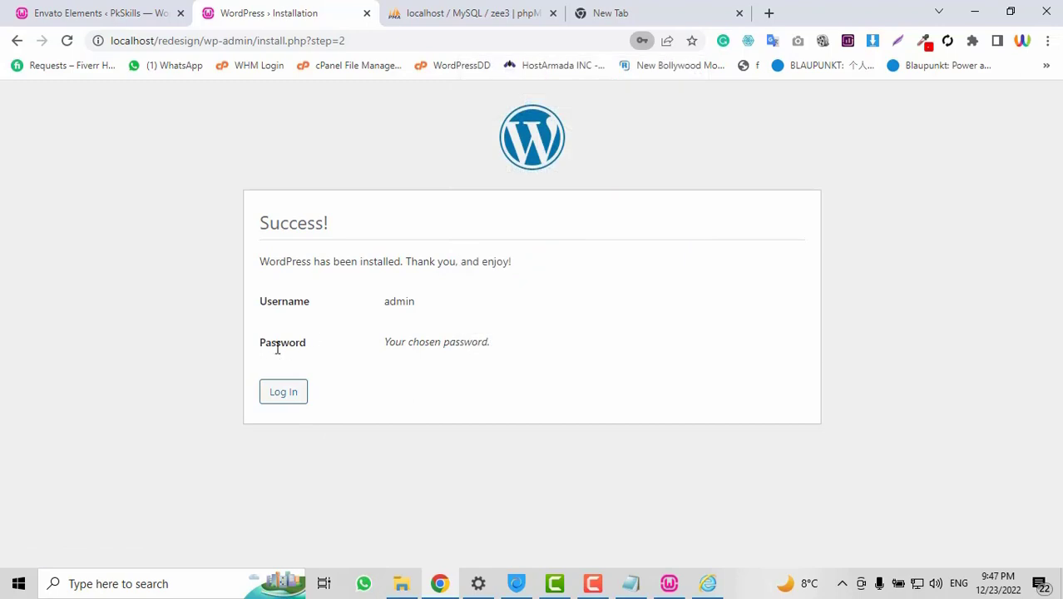
pyautogui.click(283, 394)
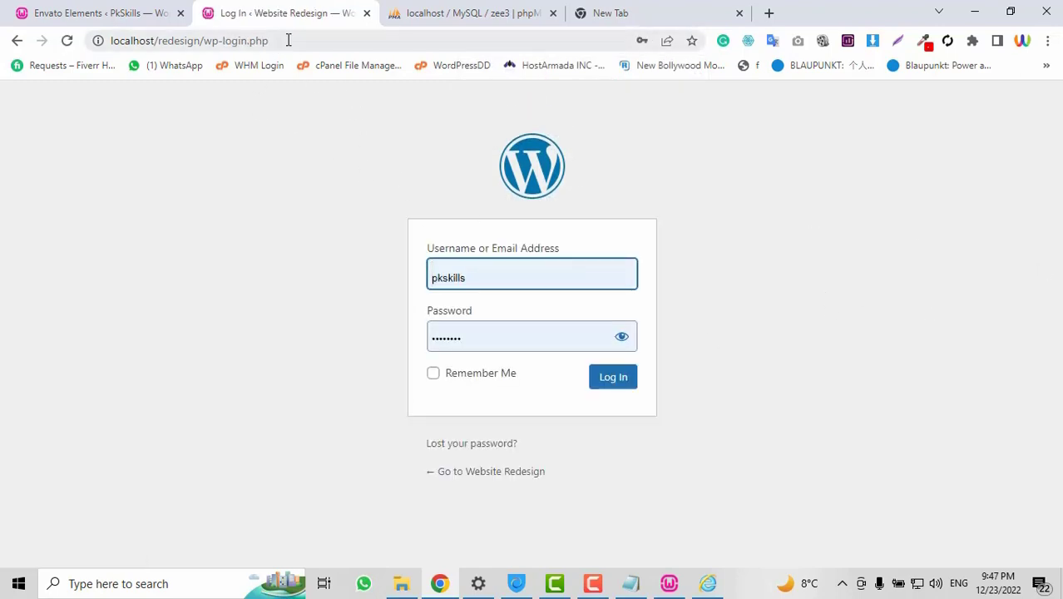
# Highlight the redesign folder in the login page's address
pyautogui.moveTo(288, 40); pyautogui.dragTo(122, 44)
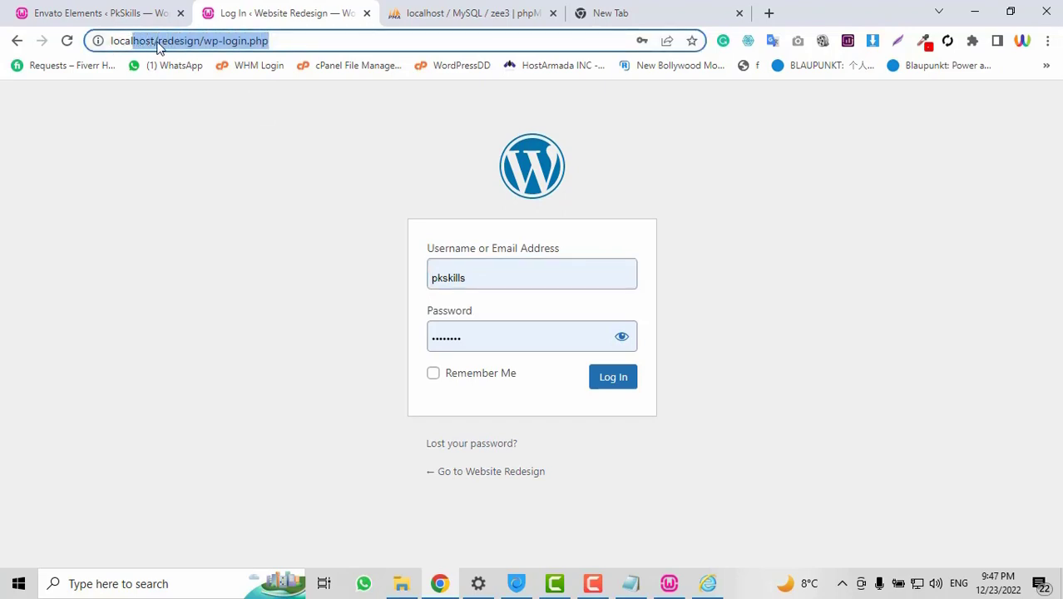
pyautogui.click(277, 40)
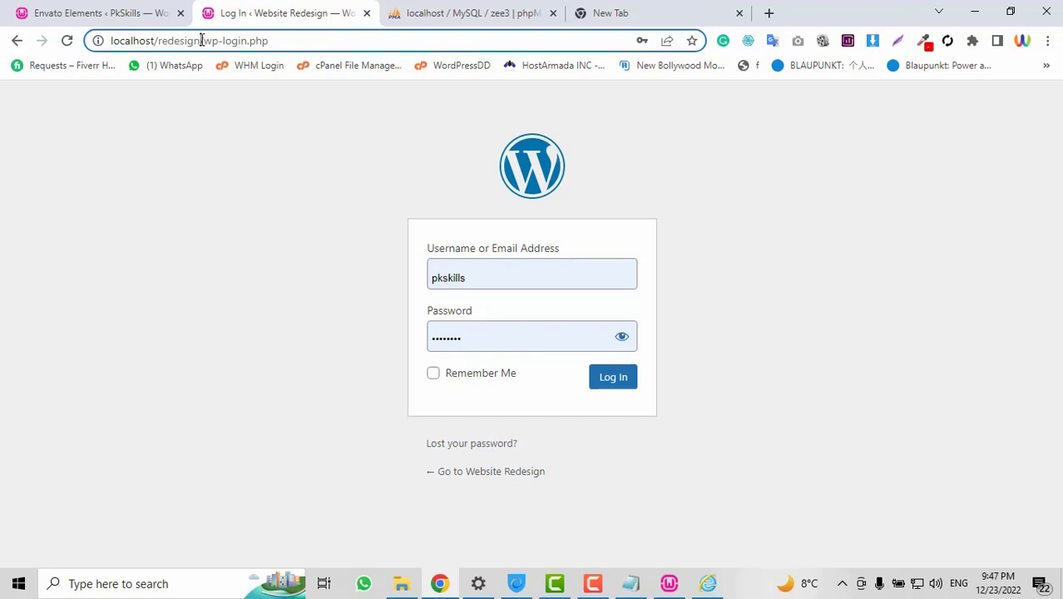
pyautogui.moveTo(201, 40); pyautogui.dragTo(165, 41)
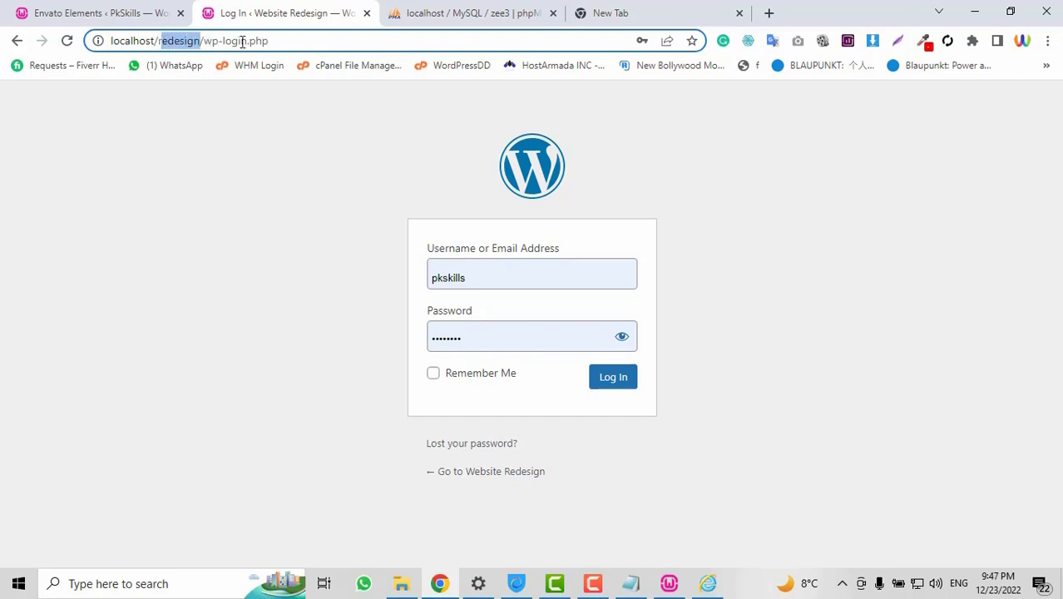
# Sign in as admin with the account password, verifying it via the eye toggle
pyautogui.doubleClick(537, 275)
pyautogui.write('adm')
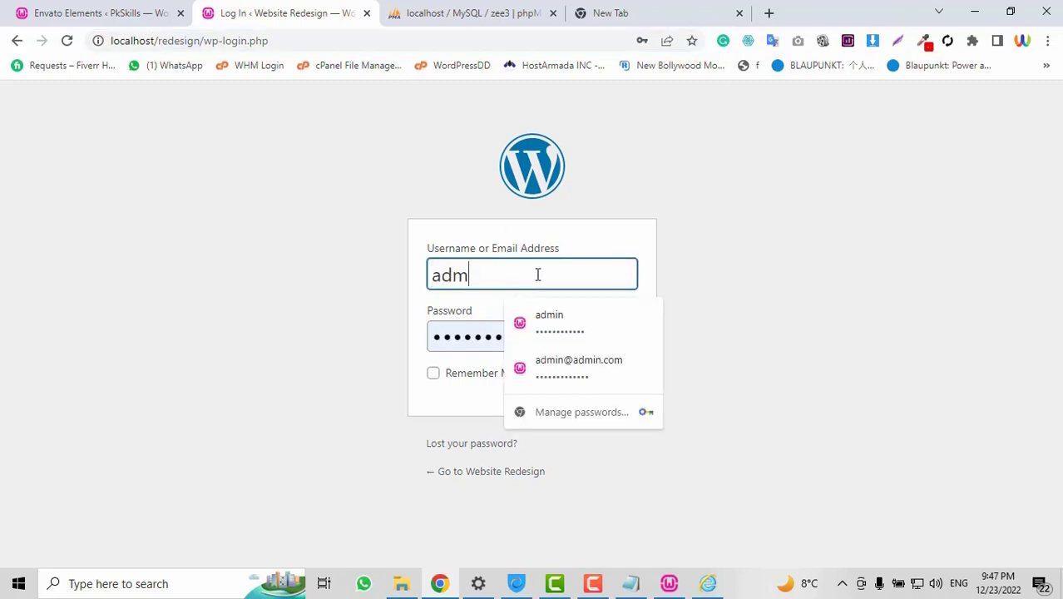
pyautogui.write('in')
pyautogui.doubleClick(467, 337)
pyautogui.write('a')
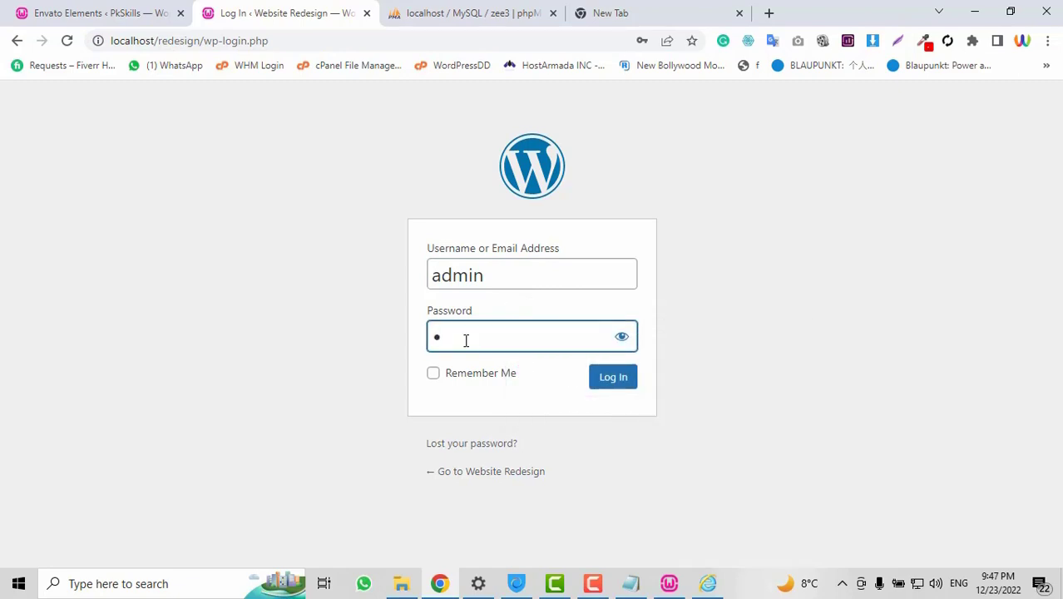
pyautogui.write('dmin123@')
pyautogui.click(621, 337)
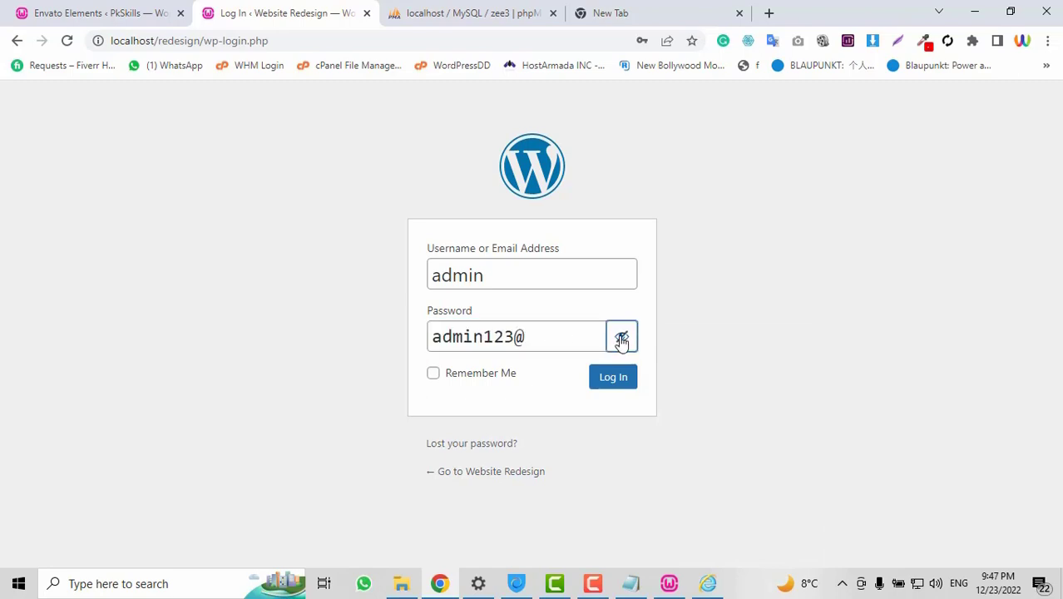
pyautogui.click(622, 339)
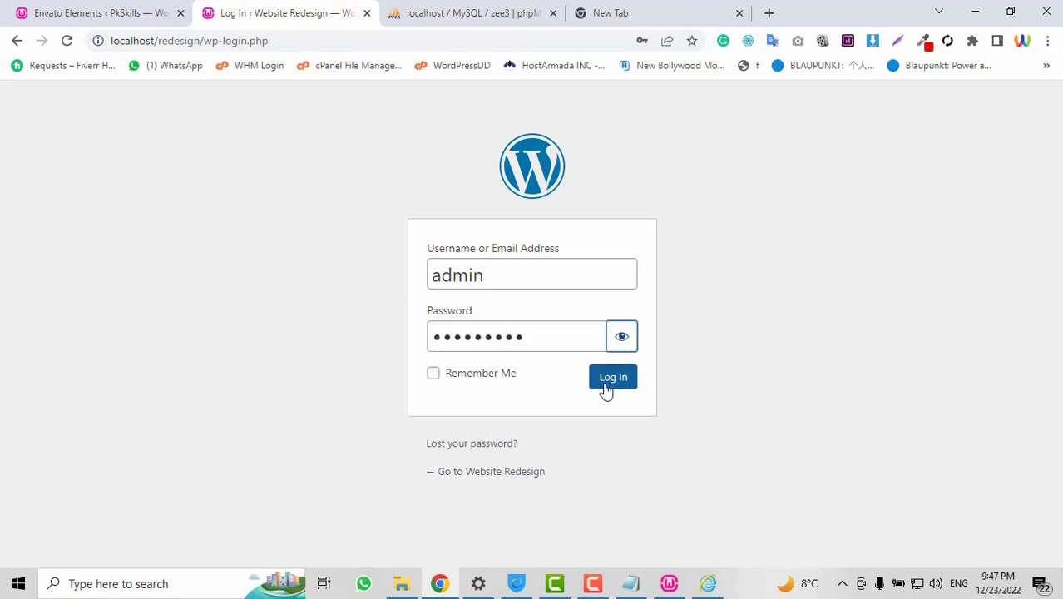
pyautogui.click(613, 378)
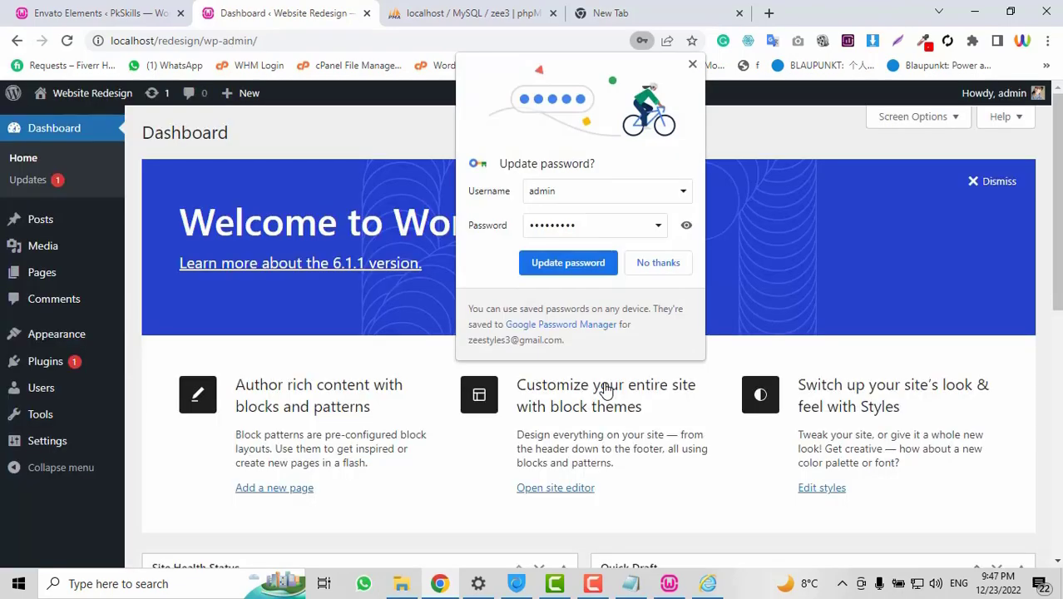
pyautogui.click(692, 64)
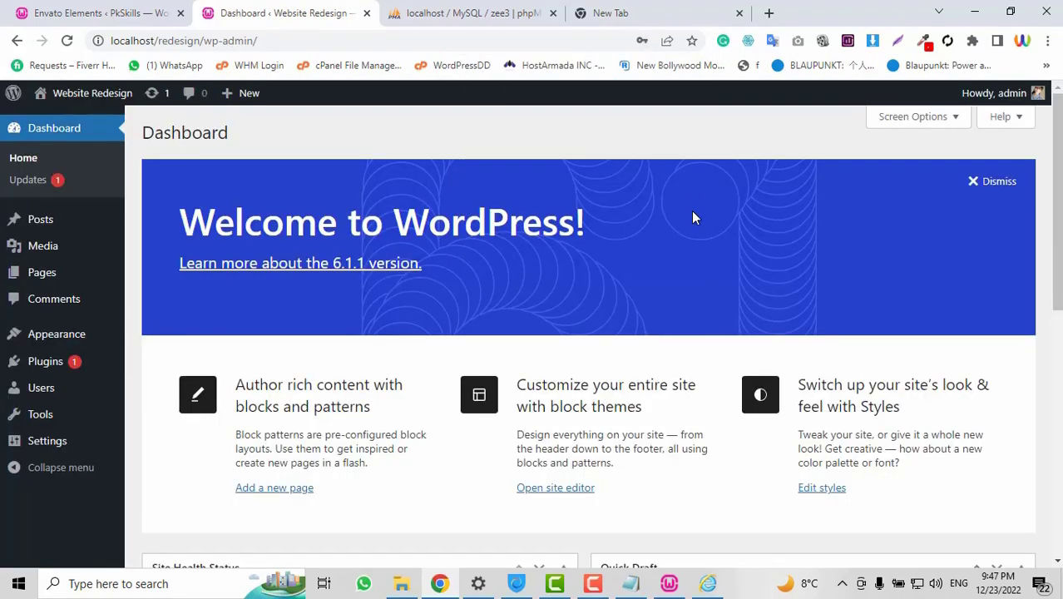